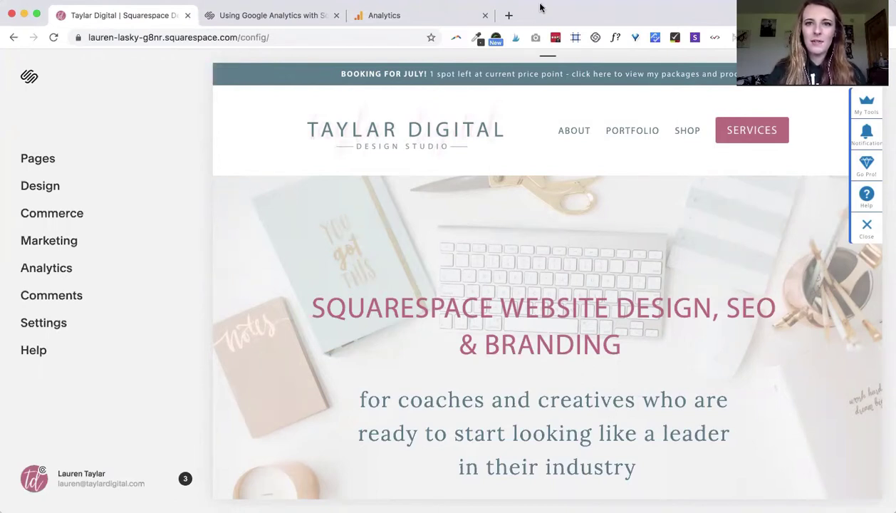
Glance at the Google Analytics sign-up form, then return to the 'Using Google Analytics with Squarespace' article
{"action": "left_click", "coordinate": [392, 15]}
{"action": "left_click", "coordinate": [313, 16]}
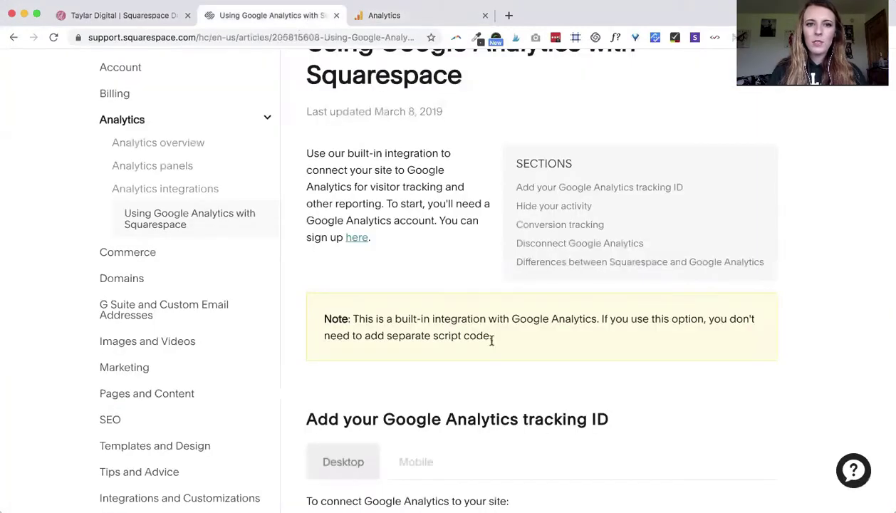
{"action": "scroll", "coordinate": [472, 118], "scroll_direction": "up", "scroll_amount": 3}
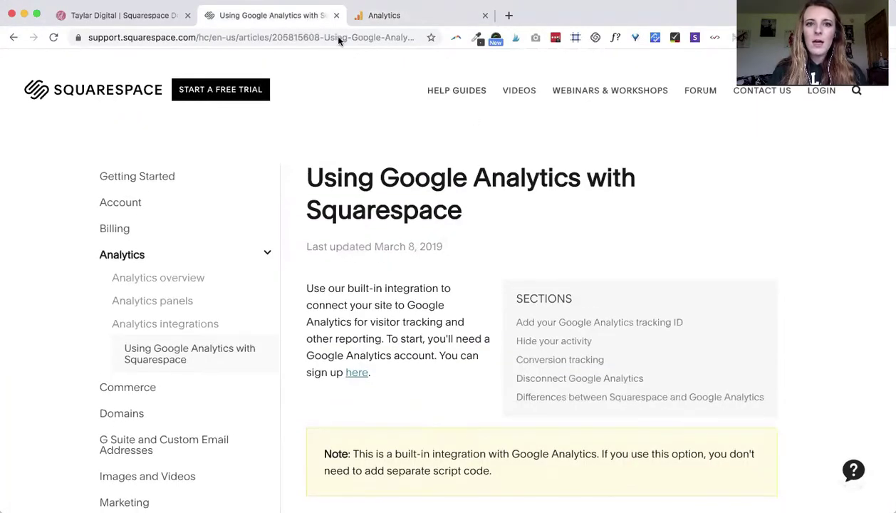
Scroll through the Google Analytics New Account form, then return to the Taylar Digital site editor
{"action": "left_click", "coordinate": [417, 15]}
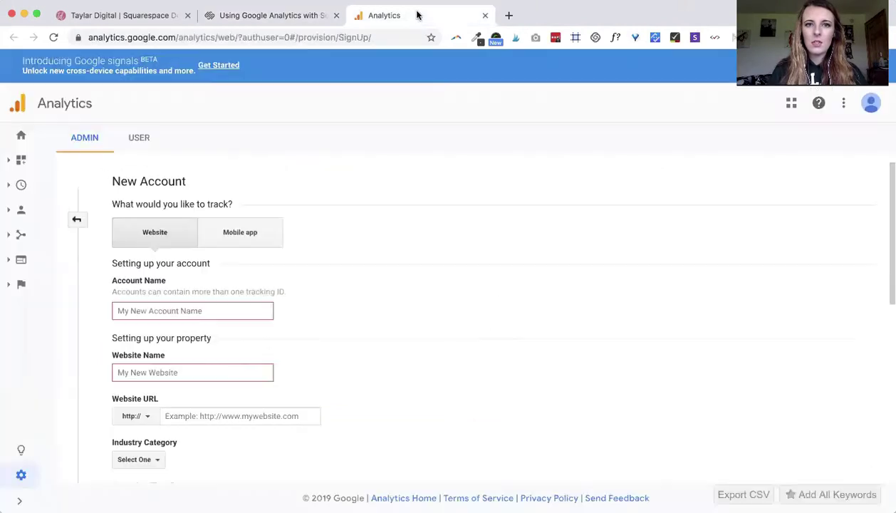
{"action": "scroll", "coordinate": [268, 370], "scroll_direction": "down", "scroll_amount": 10}
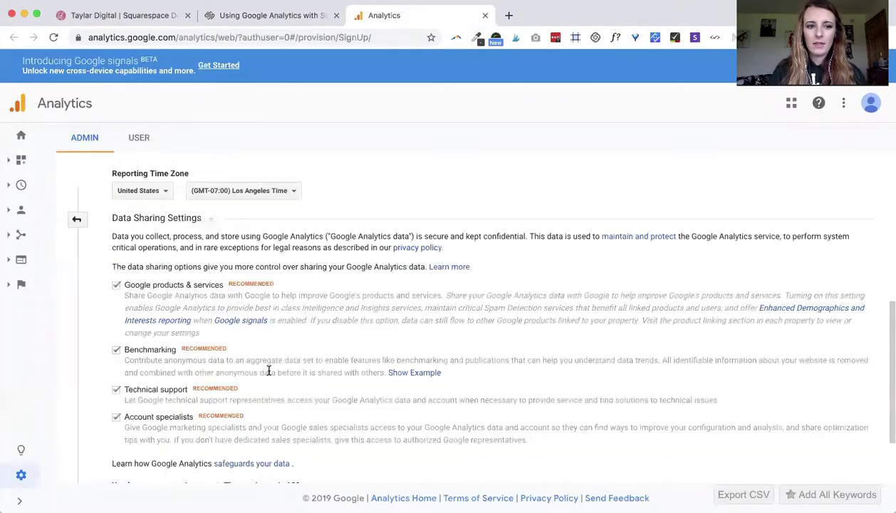
{"action": "scroll", "coordinate": [268, 373], "scroll_direction": "down", "scroll_amount": 2}
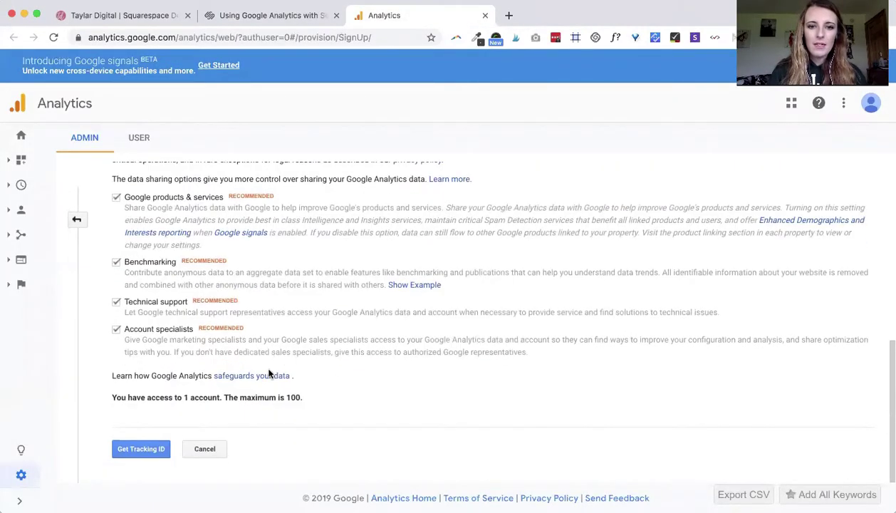
{"action": "scroll", "coordinate": [269, 372], "scroll_direction": "up", "scroll_amount": 15}
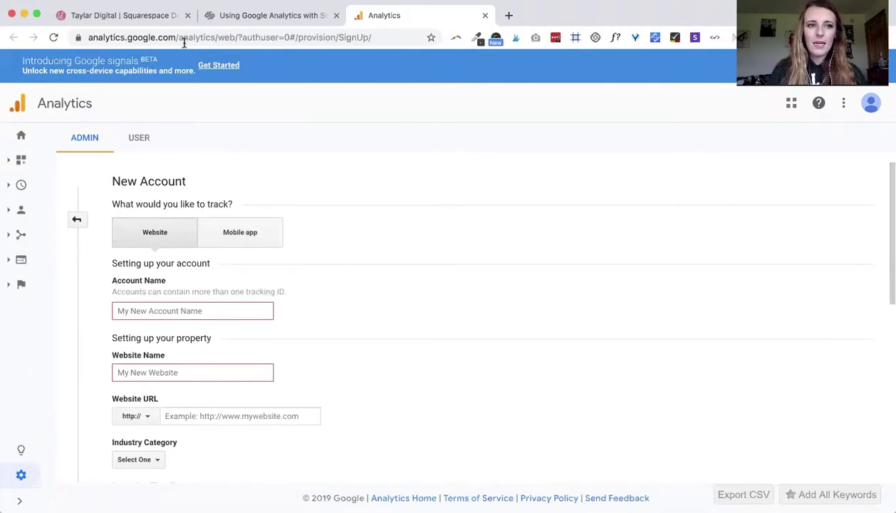
{"action": "left_click", "coordinate": [127, 17]}
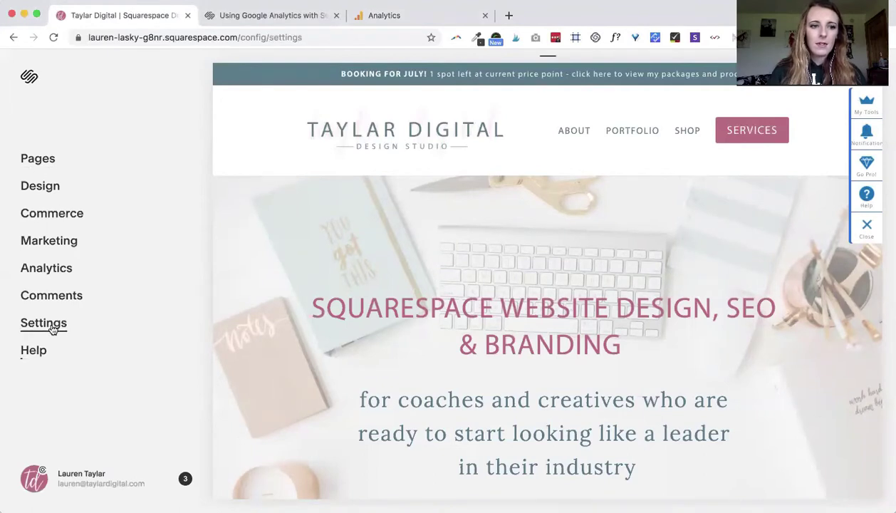
{"action": "left_click", "coordinate": [52, 329]}
{"action": "left_click", "coordinate": [47, 463]}
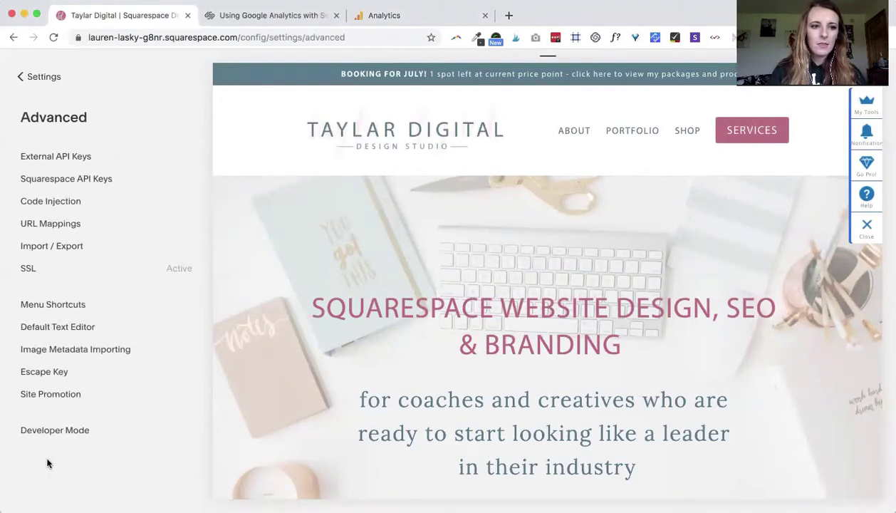
{"action": "left_click", "coordinate": [58, 154]}
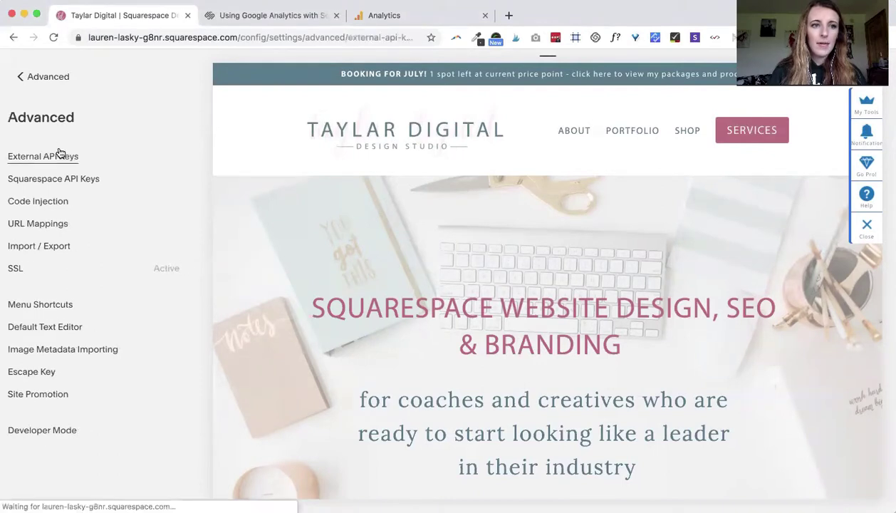
{"action": "left_click_drag", "start_coordinate": [28, 180], "coordinate": [105, 179]}
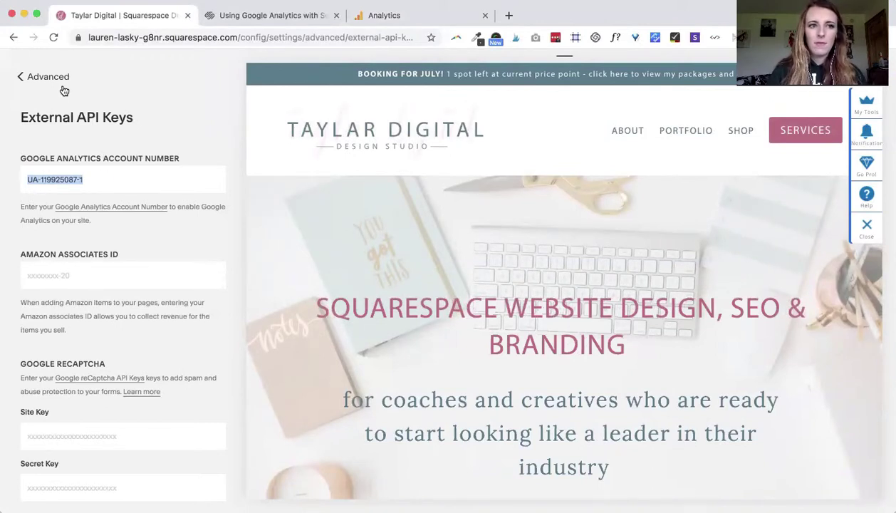
{"action": "left_click", "coordinate": [43, 76]}
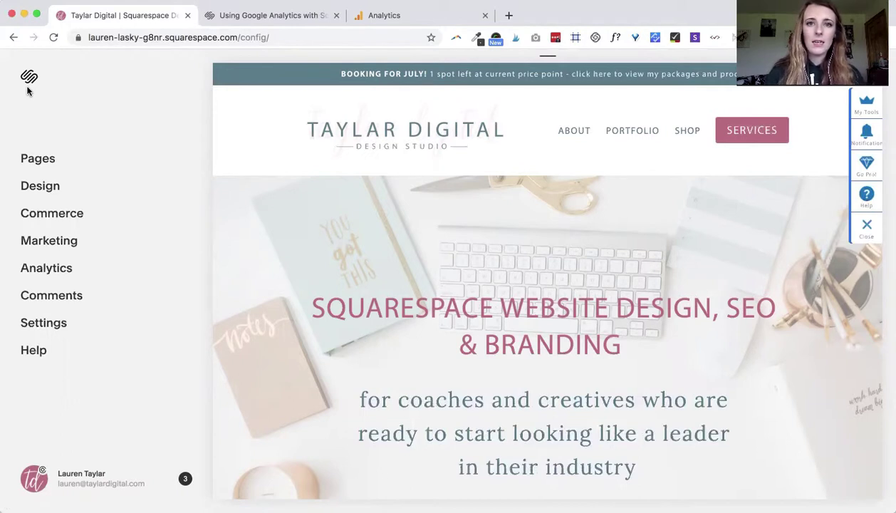
Open site Analytics and chart Unique Visitors, then Visits, then Pageviews for the month
{"action": "left_click", "coordinate": [45, 268]}
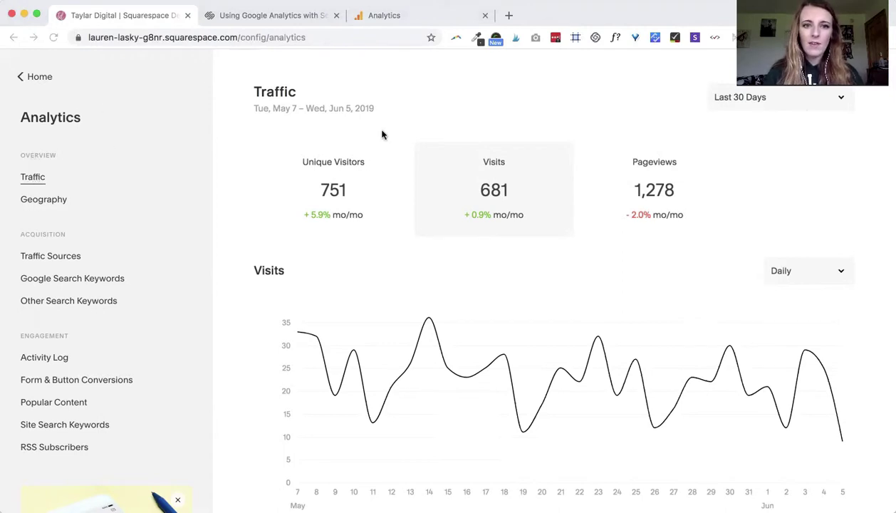
{"action": "left_click", "coordinate": [332, 171]}
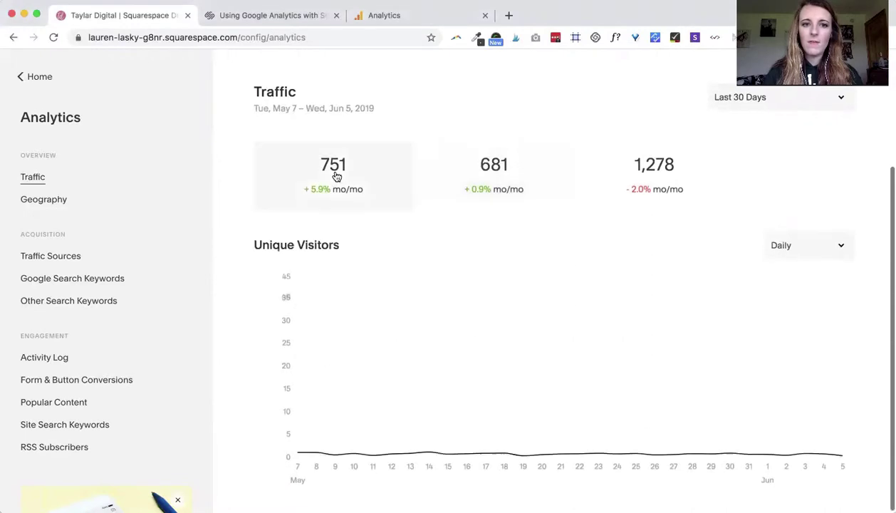
{"action": "left_click", "coordinate": [488, 178]}
{"action": "left_click", "coordinate": [634, 168]}
Review the reporting date-range options, keeping Last 30 Days
{"action": "left_click", "coordinate": [763, 100]}
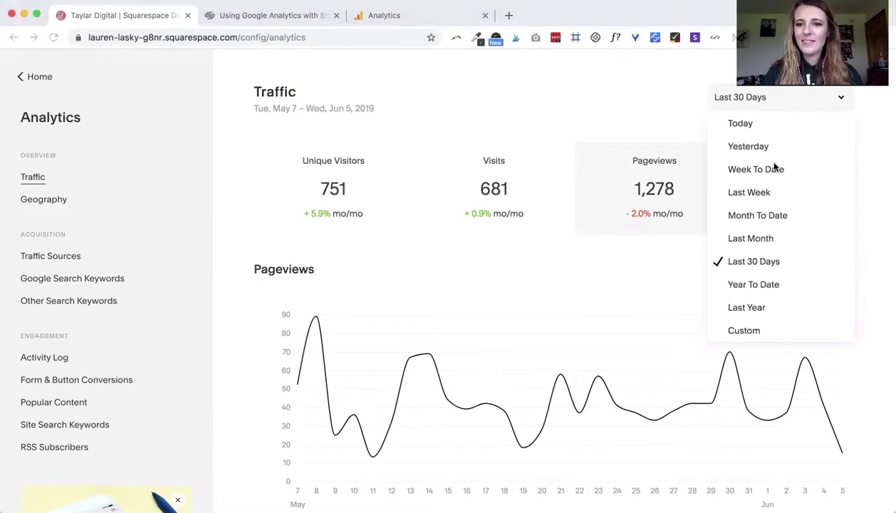
{"action": "scroll", "coordinate": [550, 376], "scroll_direction": "down", "scroll_amount": 2}
{"action": "scroll", "coordinate": [549, 377], "scroll_direction": "up", "scroll_amount": 1}
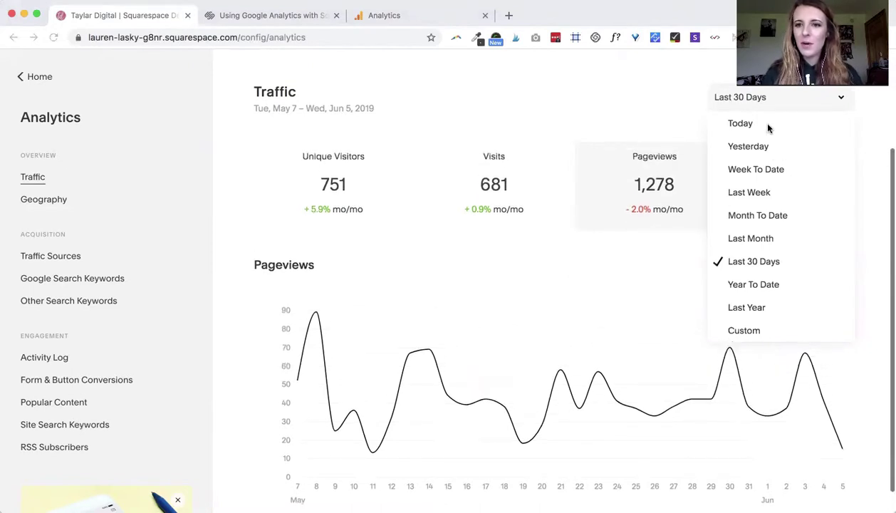
{"action": "left_click", "coordinate": [769, 94]}
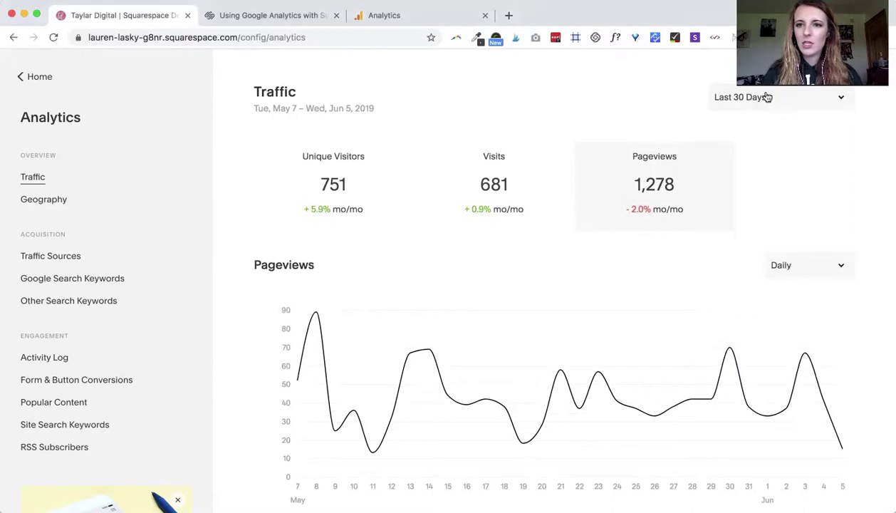
{"action": "left_click", "coordinate": [769, 101]}
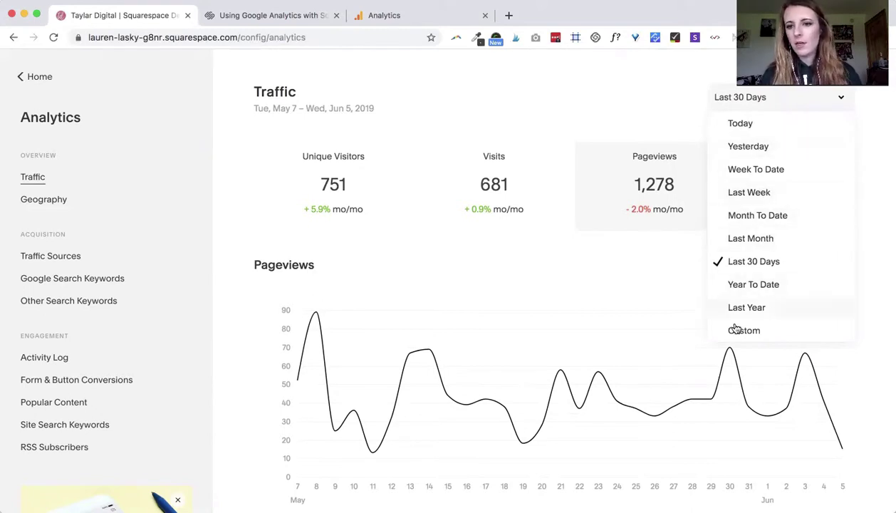
{"action": "left_click", "coordinate": [560, 112]}
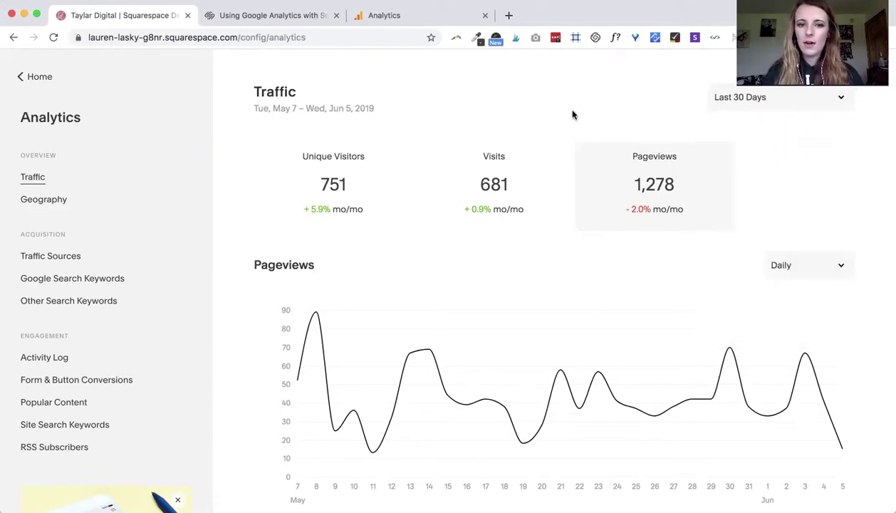
{"action": "scroll", "coordinate": [530, 228], "scroll_direction": "down", "scroll_amount": 1}
Switch the Traffic chart back to daily Visits
{"action": "scroll", "coordinate": [203, 308], "scroll_direction": "down", "scroll_amount": 3}
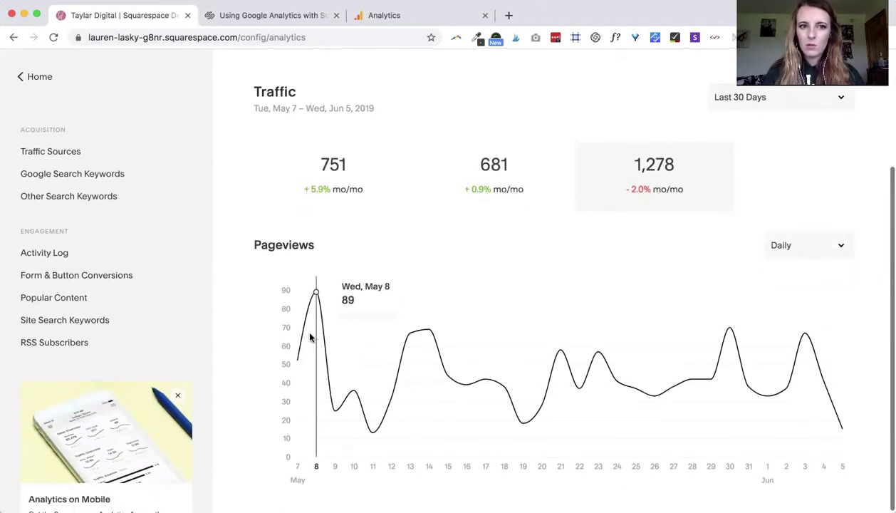
{"action": "scroll", "coordinate": [106, 221], "scroll_direction": "up", "scroll_amount": 3}
{"action": "left_click", "coordinate": [461, 182]}
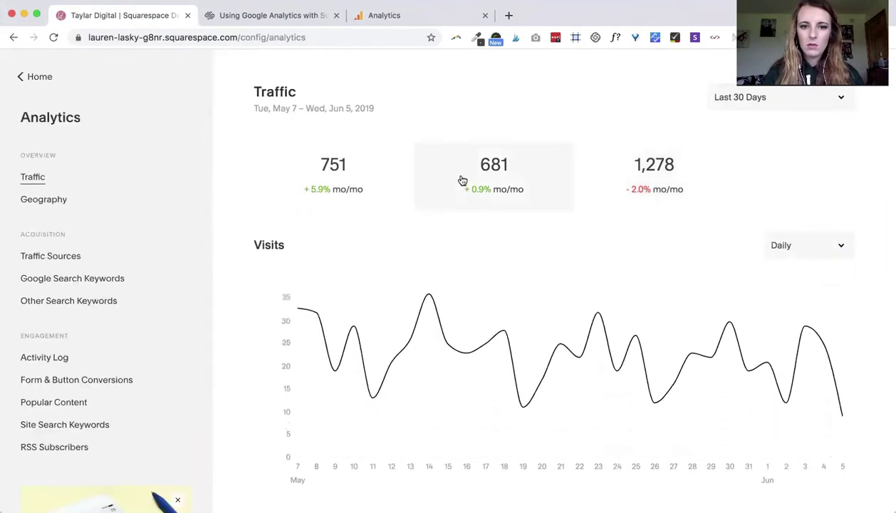
{"action": "scroll", "coordinate": [460, 179], "scroll_direction": "down", "scroll_amount": 4}
{"action": "scroll", "coordinate": [461, 180], "scroll_direction": "up", "scroll_amount": 4}
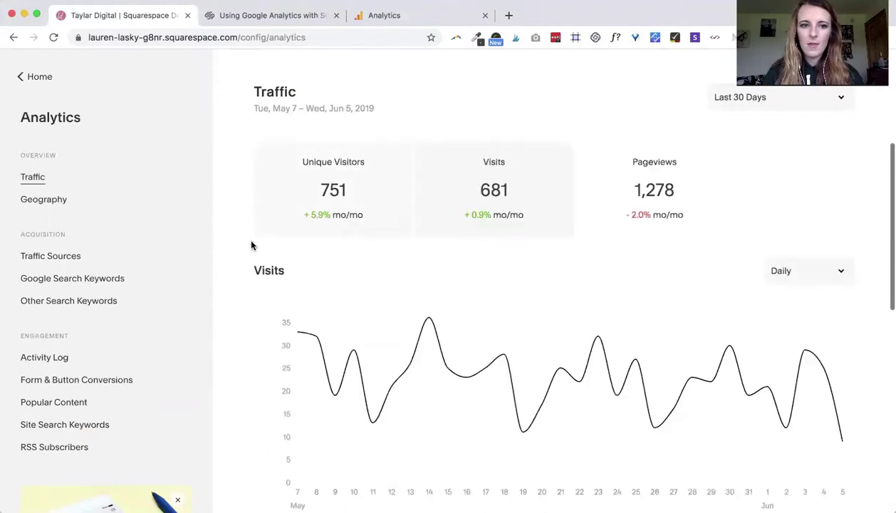
Review the device, source, browser and OS pie charts, then open the Geography report
{"action": "scroll", "coordinate": [242, 262], "scroll_direction": "down", "scroll_amount": 4}
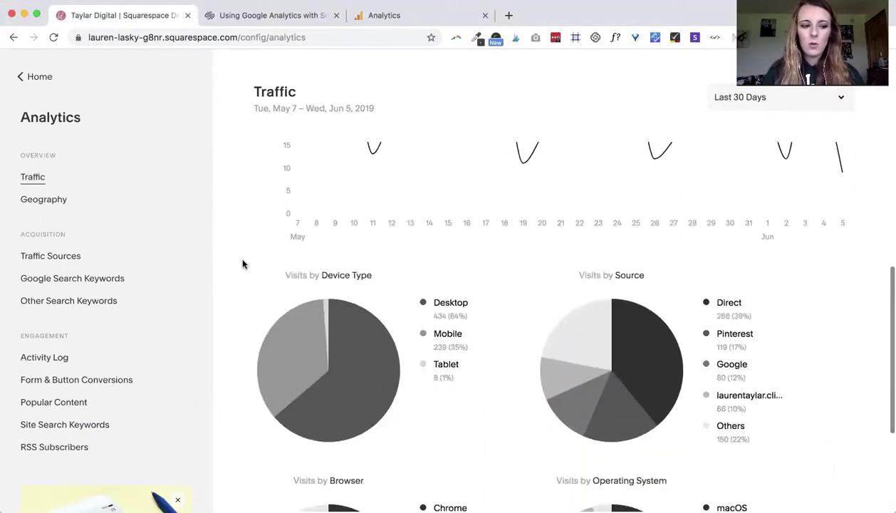
{"action": "scroll", "coordinate": [242, 262], "scroll_direction": "down", "scroll_amount": 1}
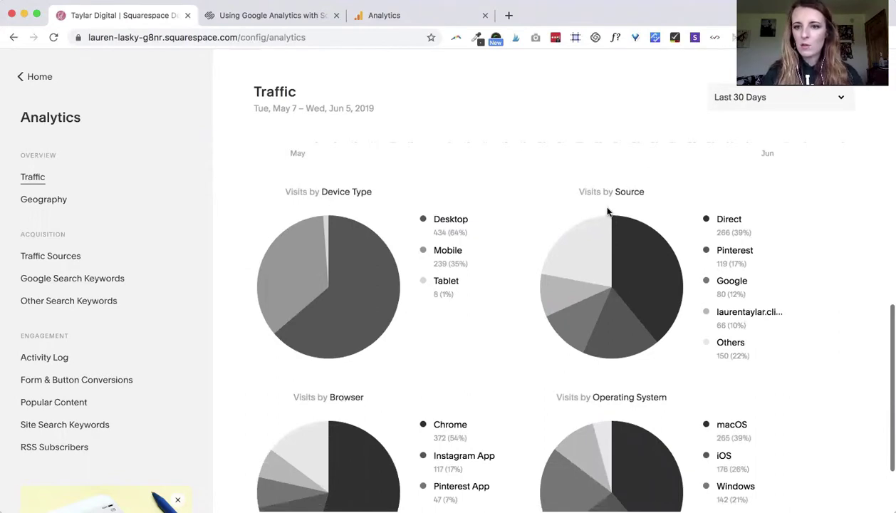
{"action": "scroll", "coordinate": [608, 211], "scroll_direction": "down", "scroll_amount": 1}
{"action": "scroll", "coordinate": [687, 334], "scroll_direction": "down", "scroll_amount": 1}
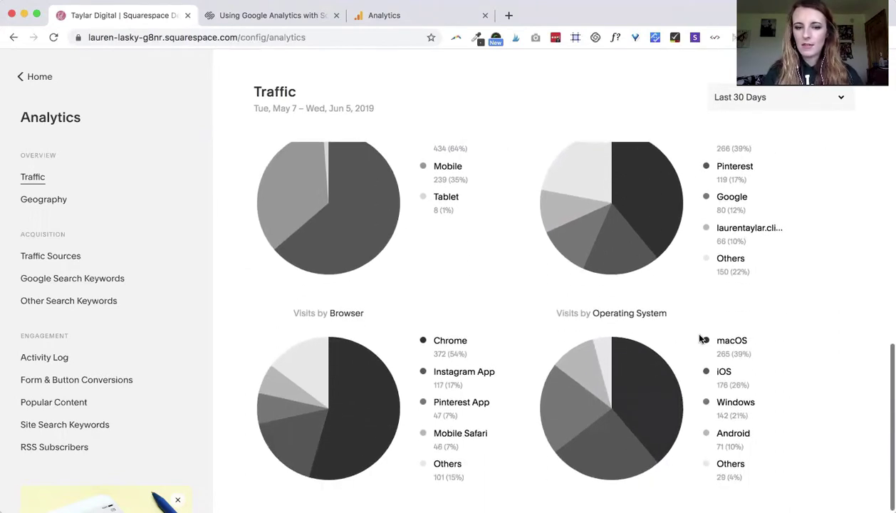
{"action": "scroll", "coordinate": [666, 286], "scroll_direction": "up", "scroll_amount": 1}
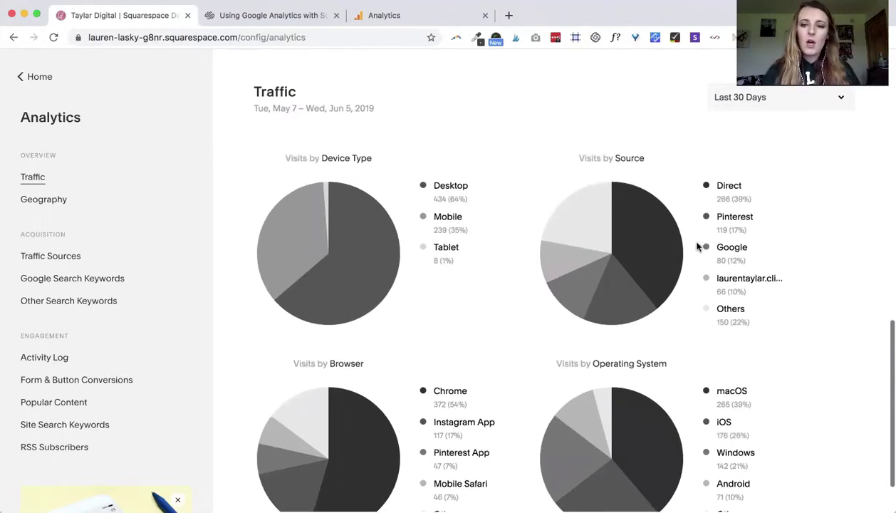
{"action": "scroll", "coordinate": [676, 207], "scroll_direction": "up", "scroll_amount": 2}
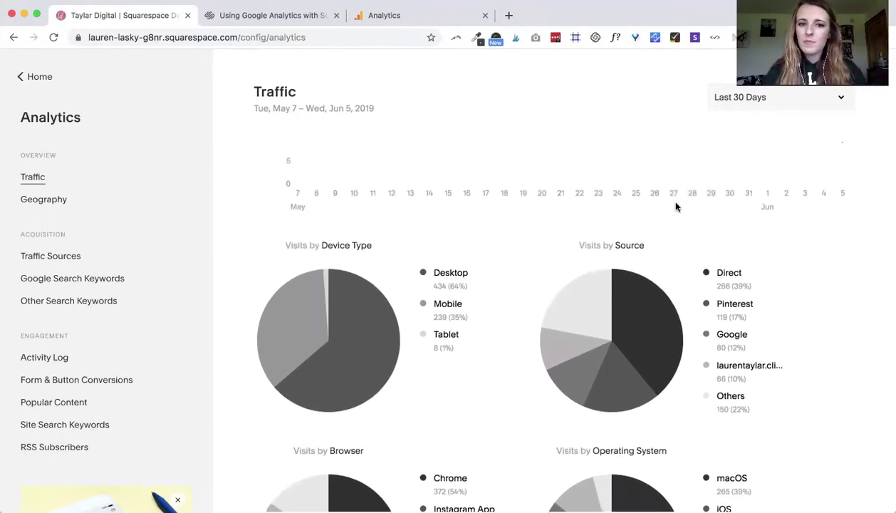
{"action": "scroll", "coordinate": [688, 253], "scroll_direction": "up", "scroll_amount": 3}
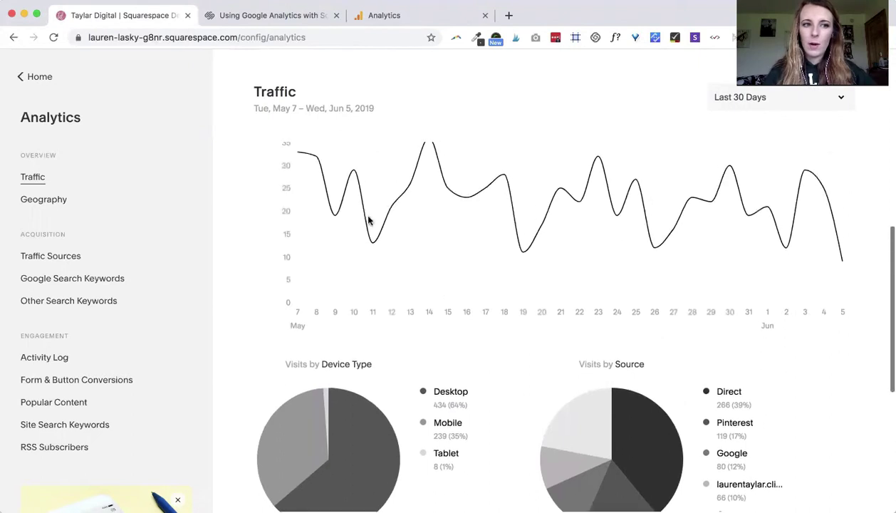
{"action": "left_click", "coordinate": [47, 200]}
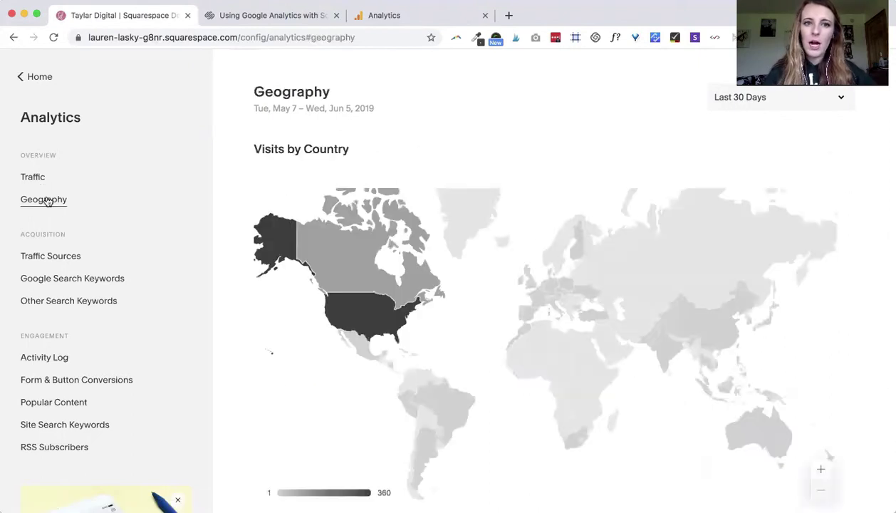
Check the date-range options without changing them and scroll to the Location table
{"action": "left_click", "coordinate": [787, 105]}
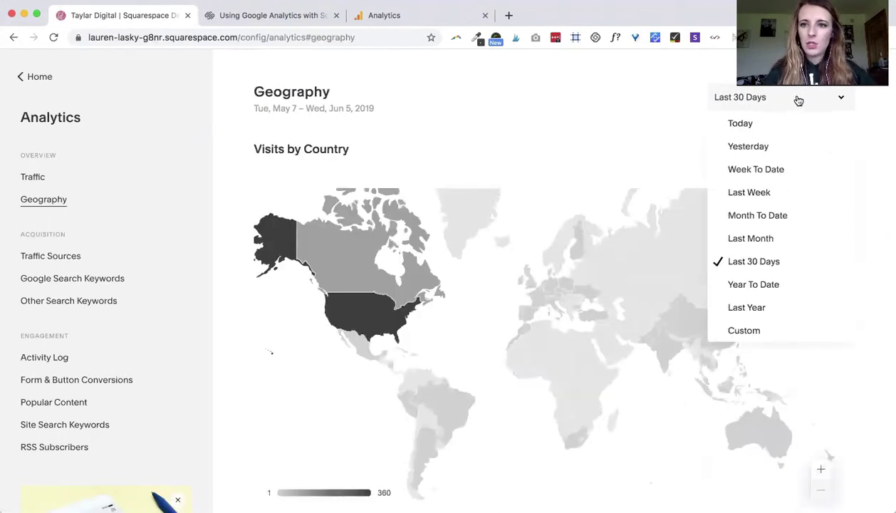
{"action": "left_click", "coordinate": [682, 96]}
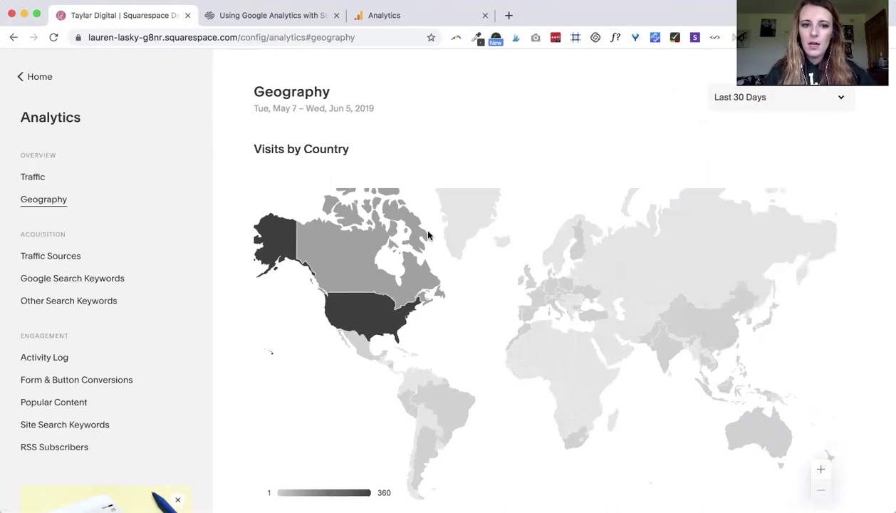
{"action": "scroll", "coordinate": [424, 229], "scroll_direction": "down", "scroll_amount": 5}
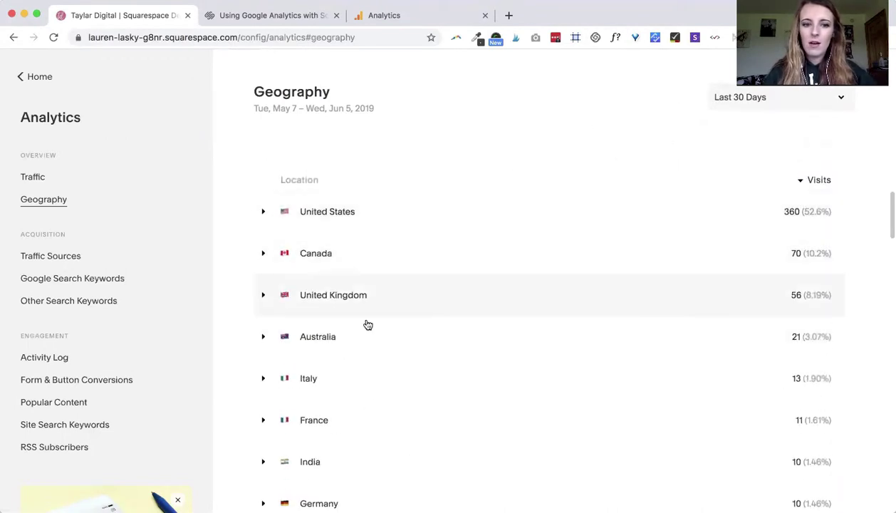
{"action": "scroll", "coordinate": [400, 432], "scroll_direction": "down", "scroll_amount": 1}
{"action": "scroll", "coordinate": [402, 433], "scroll_direction": "down", "scroll_amount": 10}
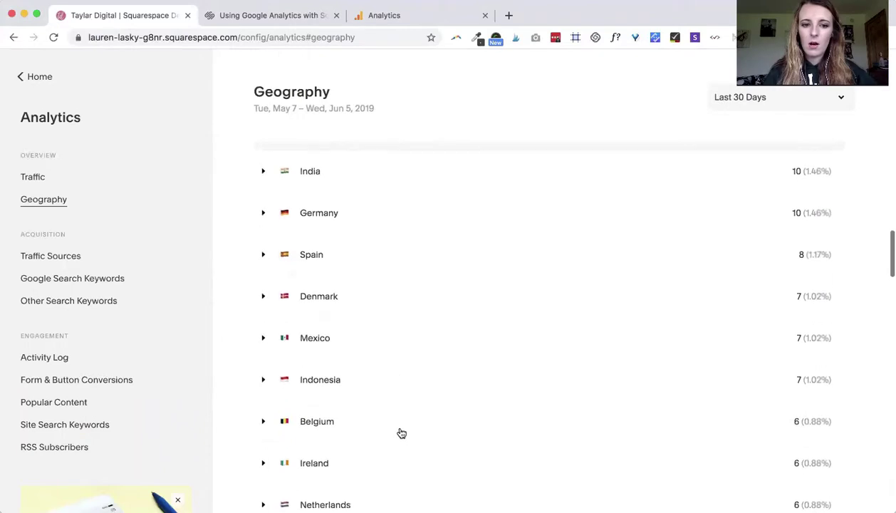
{"action": "scroll", "coordinate": [401, 433], "scroll_direction": "up", "scroll_amount": 6}
{"action": "scroll", "coordinate": [401, 432], "scroll_direction": "up", "scroll_amount": 5}
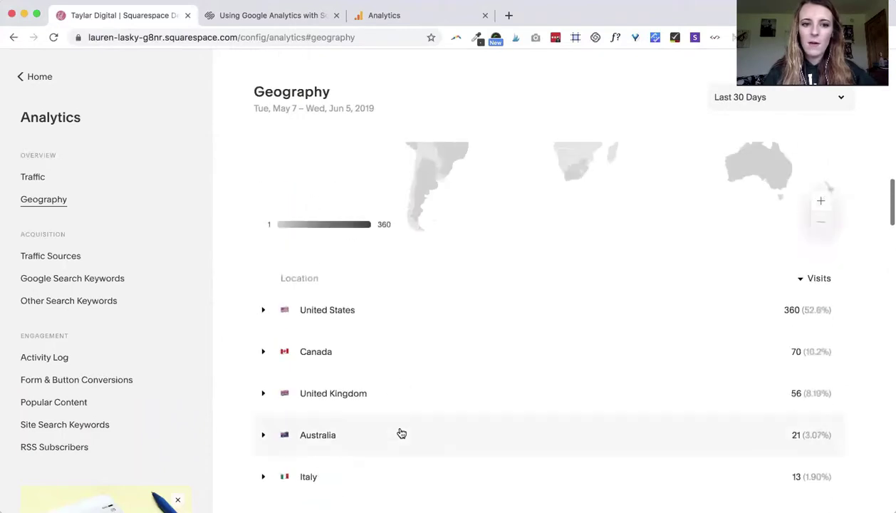
Expand United States into visits by state, led by New York 103, briefly expanding Maryland
{"action": "left_click", "coordinate": [264, 312]}
{"action": "scroll", "coordinate": [369, 362], "scroll_direction": "down", "scroll_amount": 2}
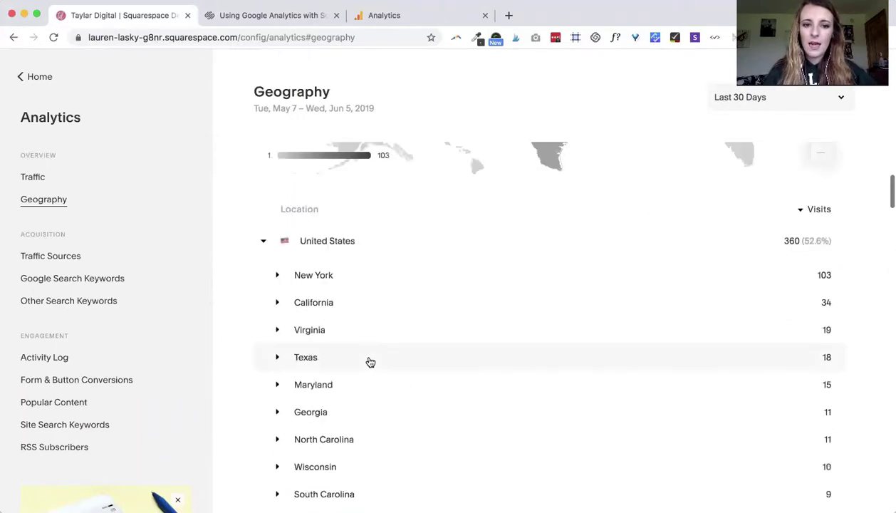
{"action": "scroll", "coordinate": [364, 340], "scroll_direction": "down", "scroll_amount": 2}
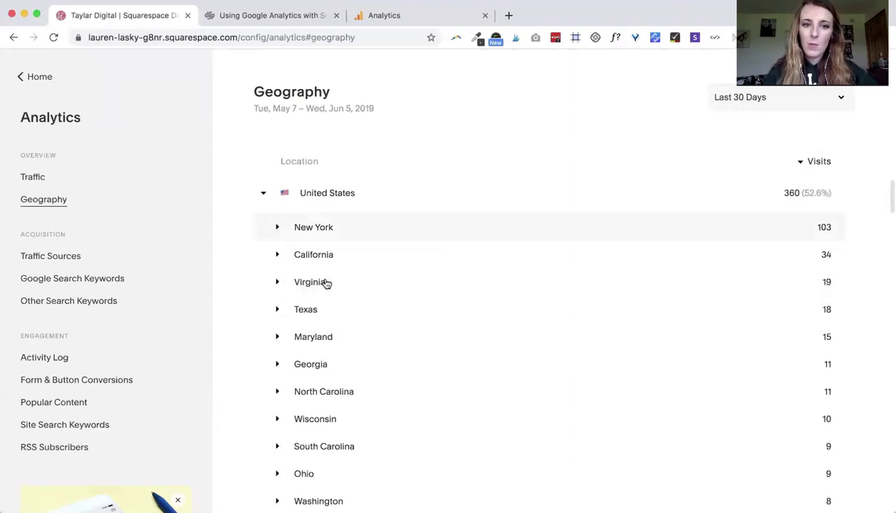
{"action": "scroll", "coordinate": [326, 282], "scroll_direction": "down", "scroll_amount": 1}
{"action": "left_click", "coordinate": [278, 313]}
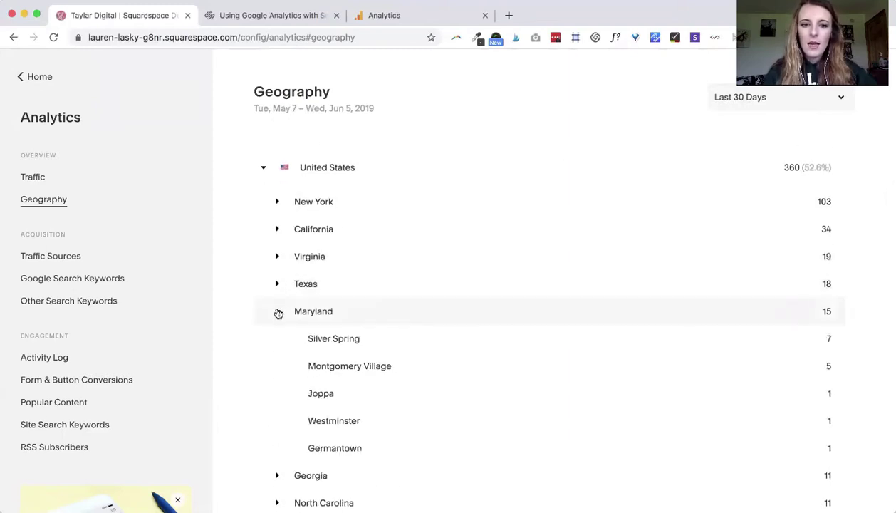
{"action": "left_click", "coordinate": [277, 313]}
{"action": "scroll", "coordinate": [392, 314], "scroll_direction": "down", "scroll_amount": 3}
{"action": "scroll", "coordinate": [393, 316], "scroll_direction": "down", "scroll_amount": 2}
{"action": "scroll", "coordinate": [392, 317], "scroll_direction": "up", "scroll_amount": 8}
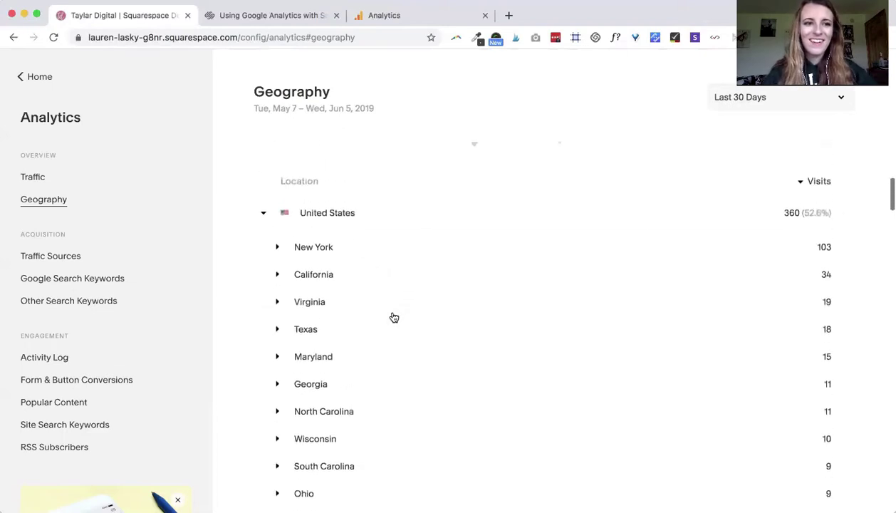
Open the Traffic Sources report and break Social visits down by network
{"action": "left_click", "coordinate": [46, 258]}
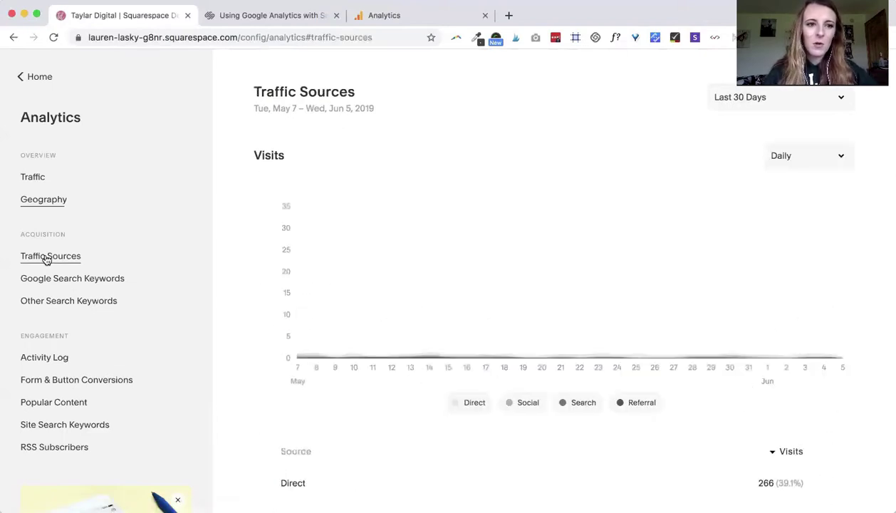
{"action": "scroll", "coordinate": [252, 262], "scroll_direction": "down", "scroll_amount": 3}
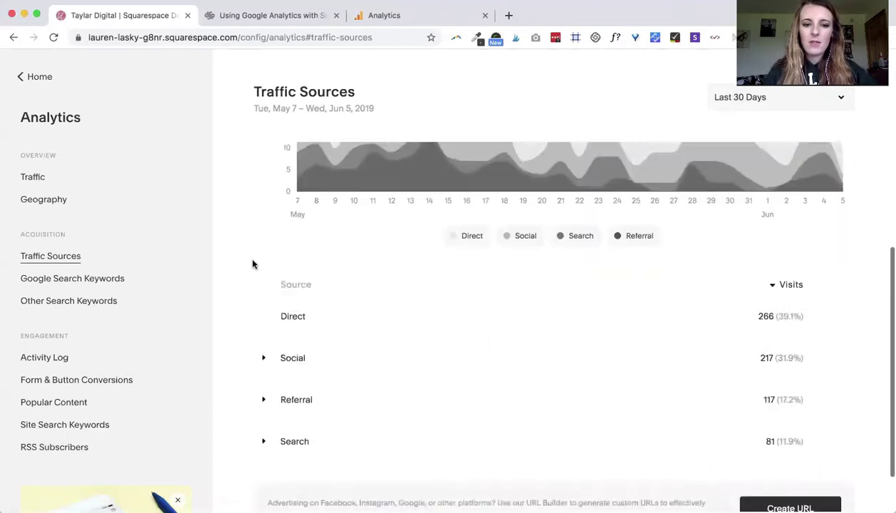
{"action": "left_click", "coordinate": [265, 305]}
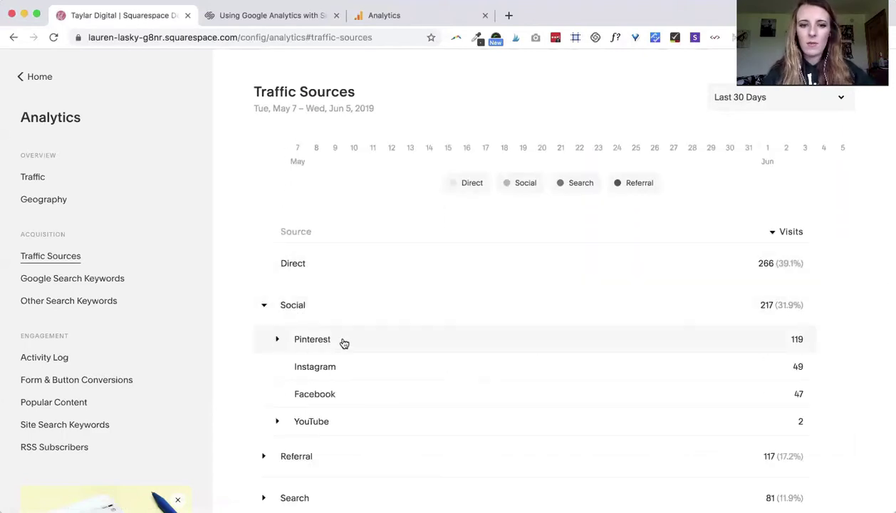
{"action": "scroll", "coordinate": [253, 343], "scroll_direction": "down", "scroll_amount": 2}
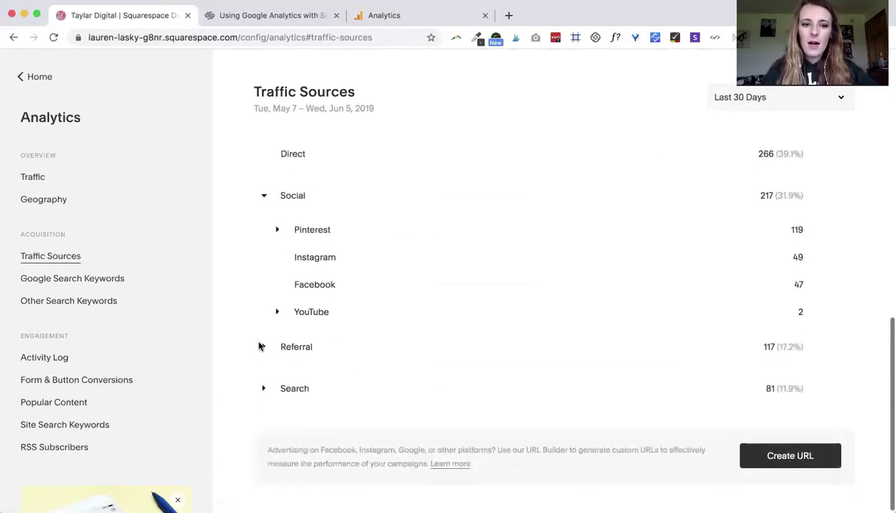
Expand Referral and scroll its referring sites list down to app.asana.com
{"action": "left_click", "coordinate": [264, 346]}
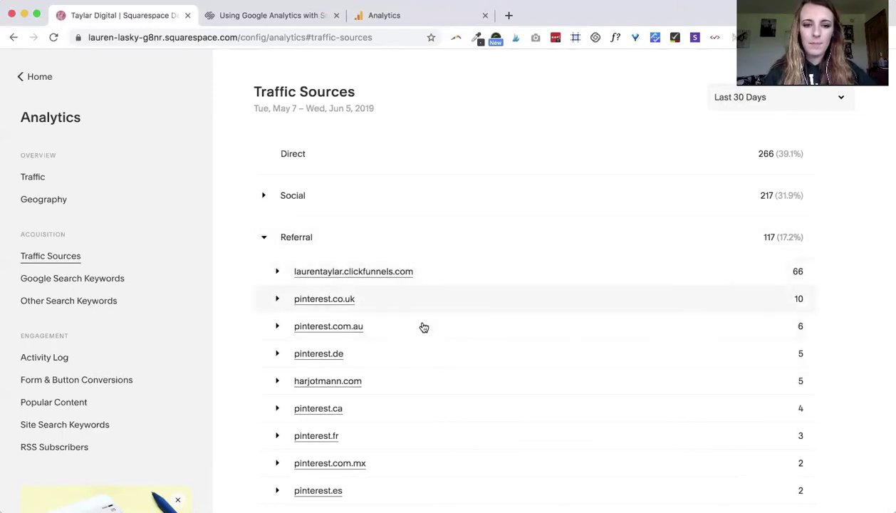
{"action": "scroll", "coordinate": [398, 333], "scroll_direction": "down", "scroll_amount": 3}
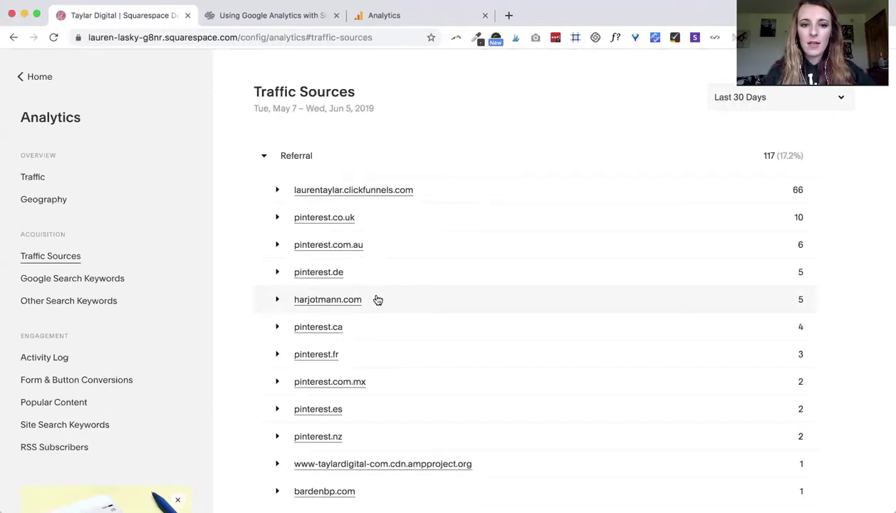
{"action": "scroll", "coordinate": [379, 302], "scroll_direction": "down", "scroll_amount": 5}
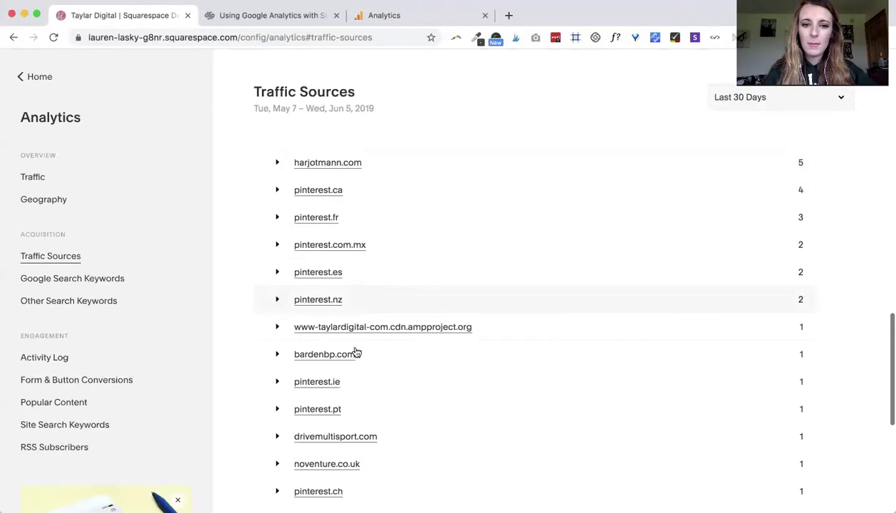
{"action": "scroll", "coordinate": [260, 344], "scroll_direction": "down", "scroll_amount": 10}
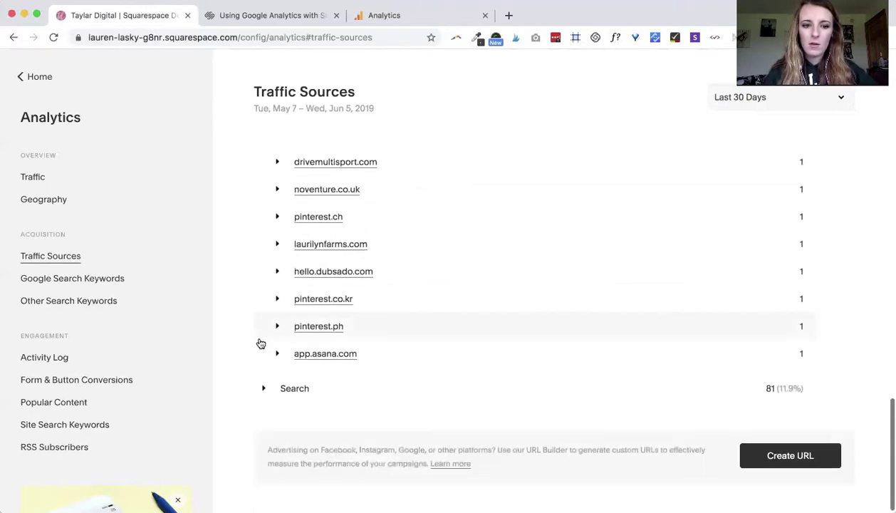
{"action": "left_click", "coordinate": [104, 280]}
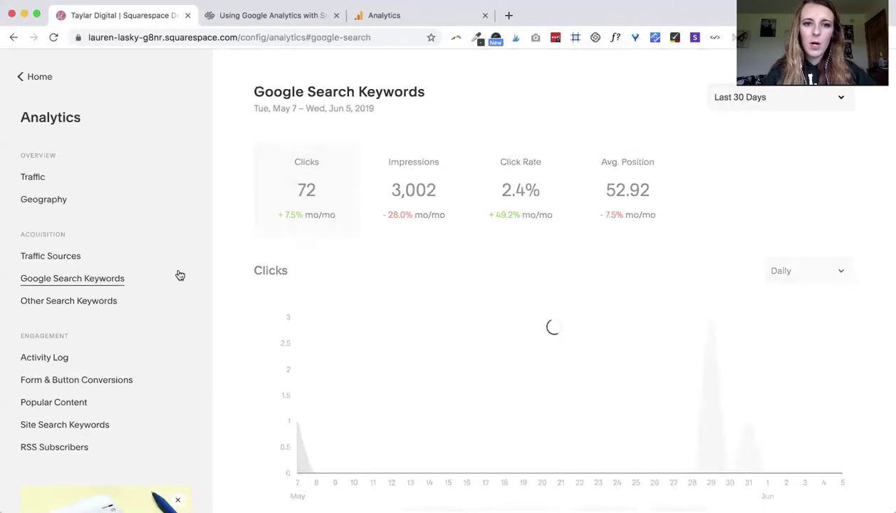
Review the Google Search Keywords report: 72 clicks, 3,002 impressions, 2.4% click rate
{"action": "scroll", "coordinate": [244, 291], "scroll_direction": "down", "scroll_amount": 1}
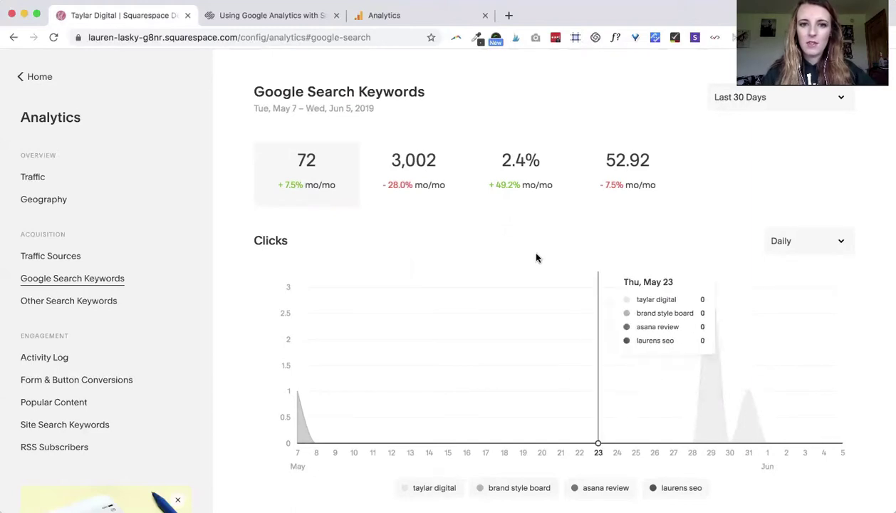
{"action": "scroll", "coordinate": [378, 206], "scroll_direction": "down", "scroll_amount": 5}
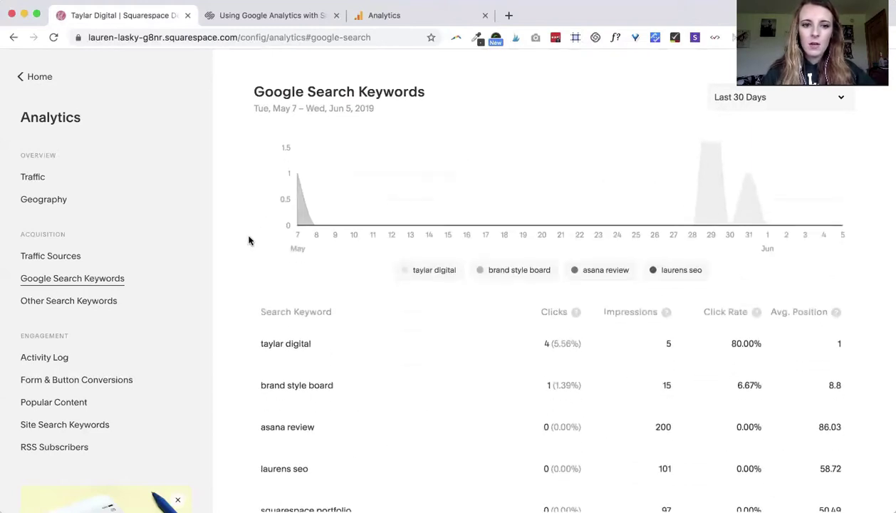
{"action": "scroll", "coordinate": [250, 238], "scroll_direction": "down", "scroll_amount": 2}
{"action": "scroll", "coordinate": [249, 240], "scroll_direction": "down", "scroll_amount": 3}
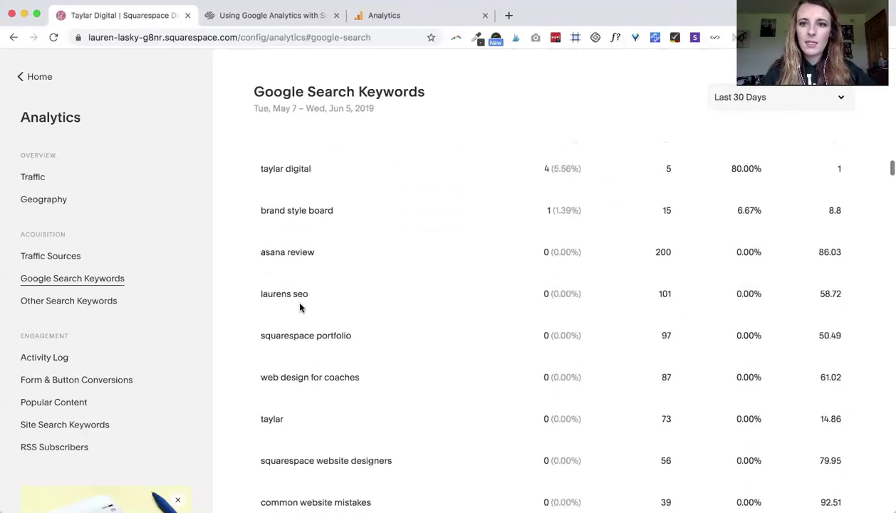
{"action": "scroll", "coordinate": [300, 306], "scroll_direction": "up", "scroll_amount": 2}
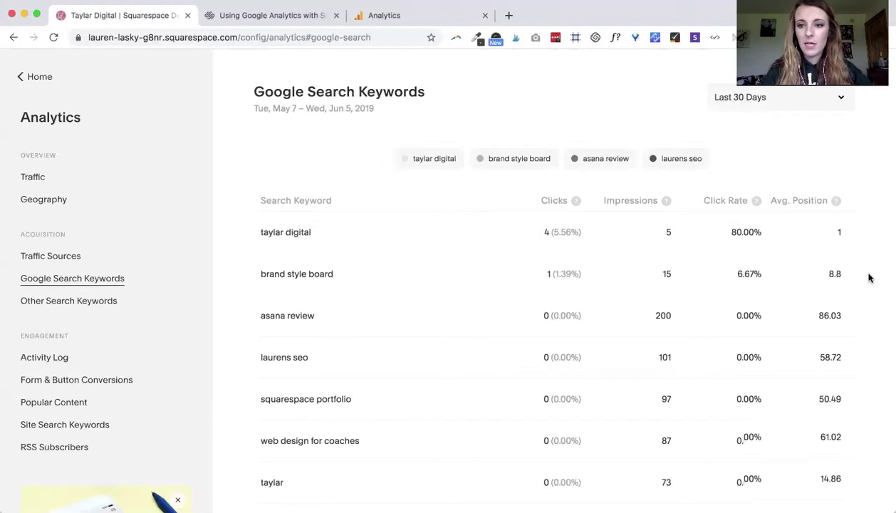
{"action": "scroll", "coordinate": [869, 278], "scroll_direction": "down", "scroll_amount": 10}
{"action": "scroll", "coordinate": [869, 278], "scroll_direction": "down", "scroll_amount": 15}
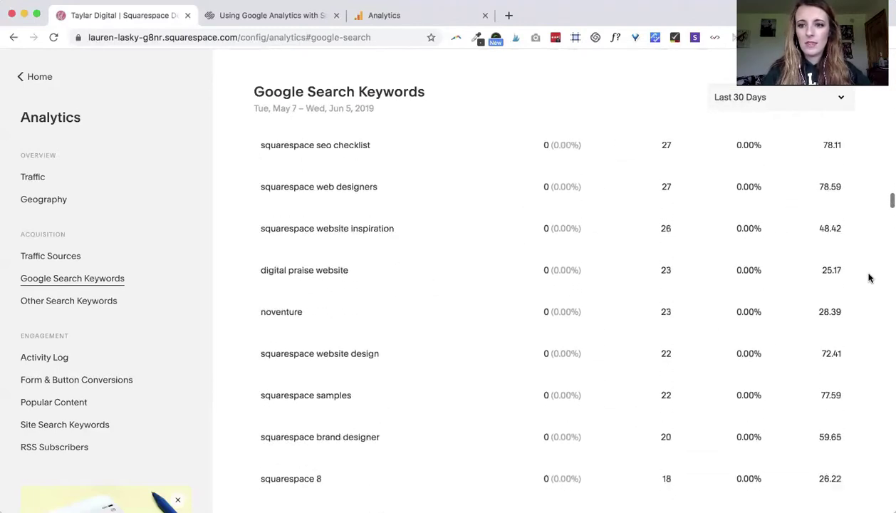
{"action": "scroll", "coordinate": [869, 278], "scroll_direction": "down", "scroll_amount": 12}
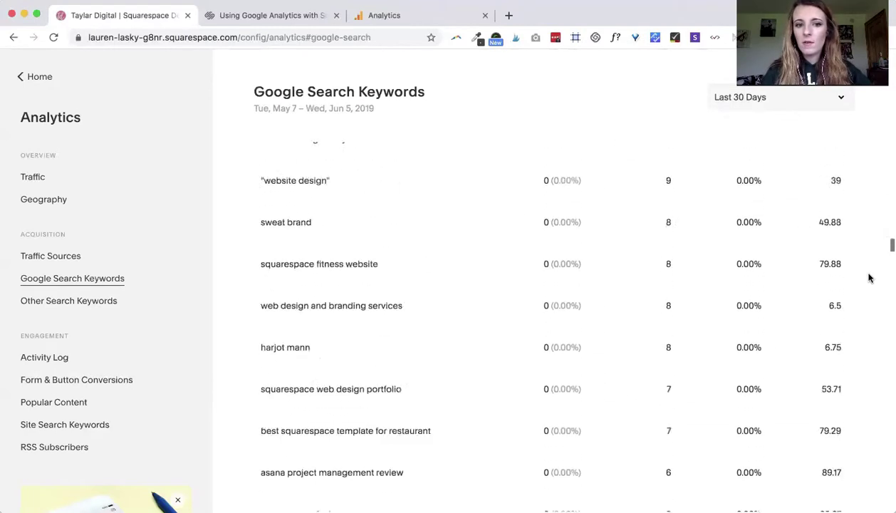
{"action": "scroll", "coordinate": [869, 278], "scroll_direction": "down", "scroll_amount": 15}
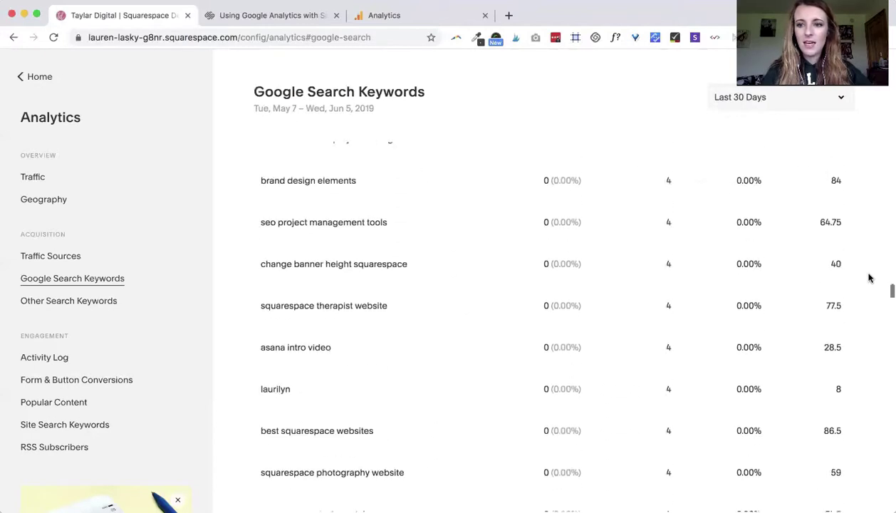
{"action": "scroll", "coordinate": [868, 278], "scroll_direction": "down", "scroll_amount": 15}
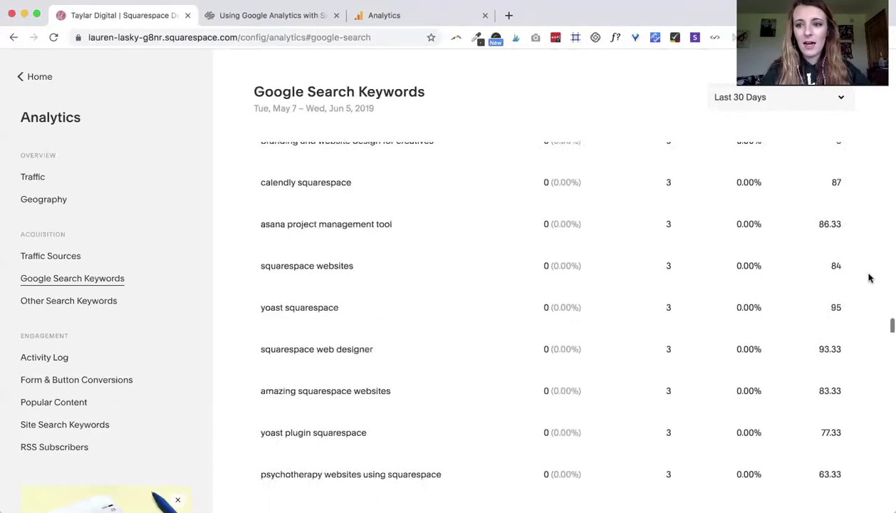
{"action": "scroll", "coordinate": [868, 278], "scroll_direction": "down", "scroll_amount": 5}
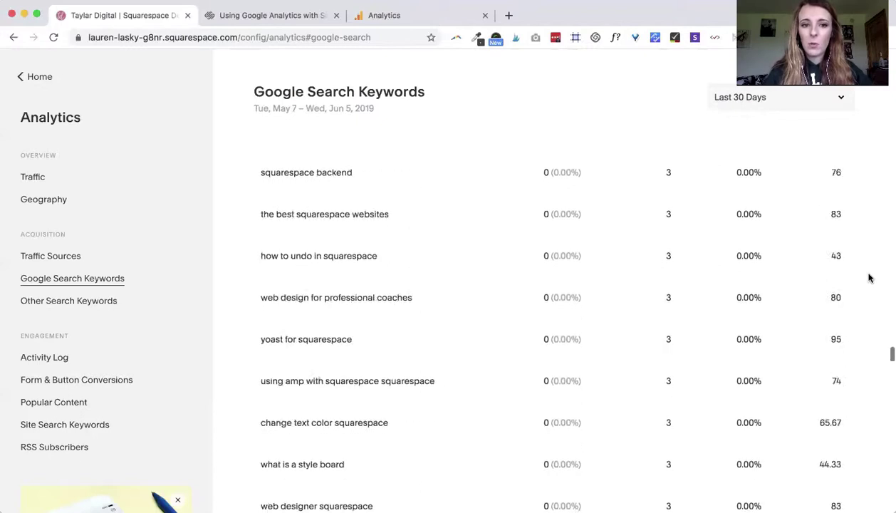
{"action": "scroll", "coordinate": [868, 278], "scroll_direction": "up", "scroll_amount": 15}
{"action": "scroll", "coordinate": [869, 278], "scroll_direction": "up", "scroll_amount": 15}
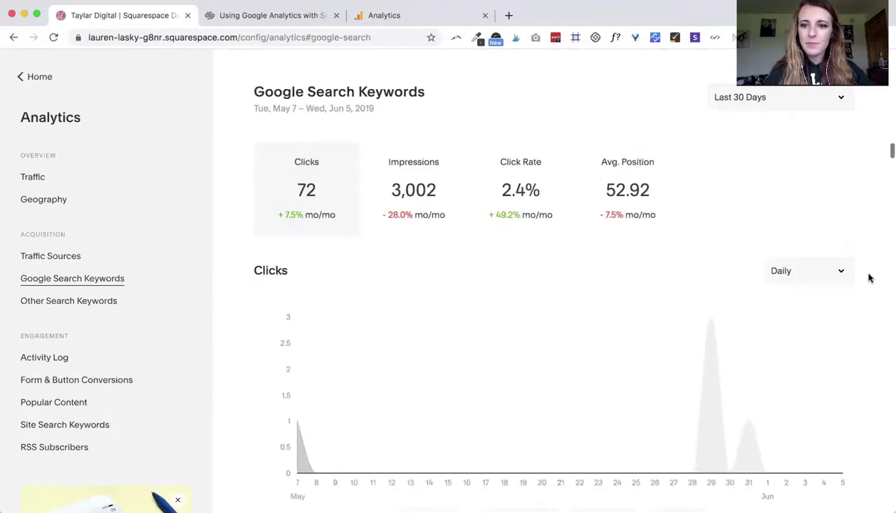
Chart Impressions, then Average Position, and finally Click Rate in the keywords chart
{"action": "left_click", "coordinate": [414, 194]}
{"action": "scroll", "coordinate": [244, 270], "scroll_direction": "down", "scroll_amount": 6}
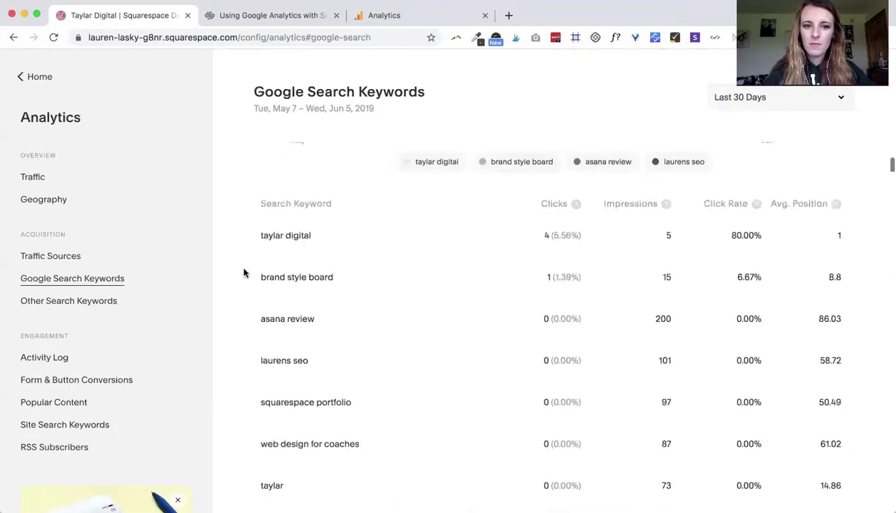
{"action": "scroll", "coordinate": [244, 271], "scroll_direction": "up", "scroll_amount": 6}
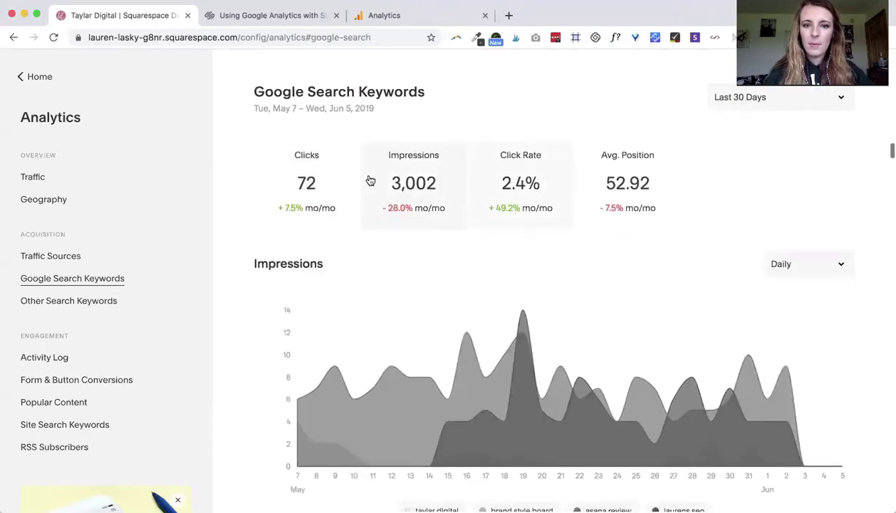
{"action": "left_click", "coordinate": [492, 194]}
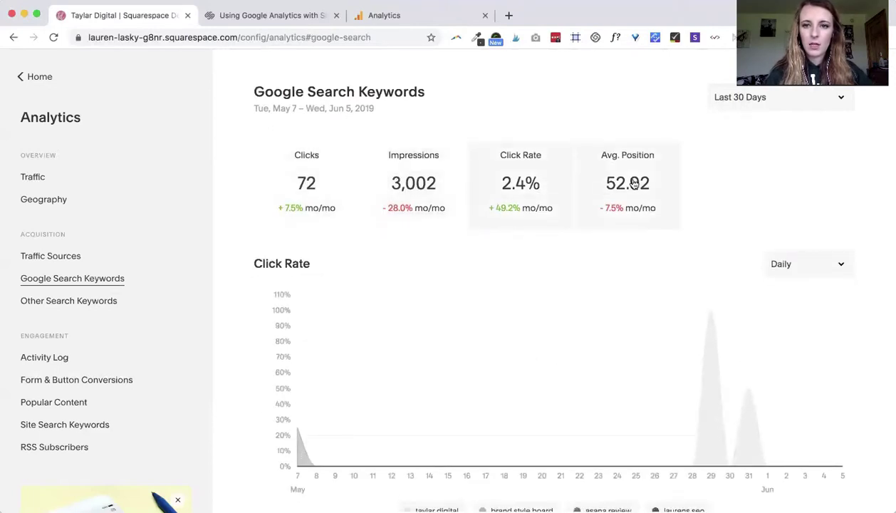
{"action": "left_click", "coordinate": [608, 181]}
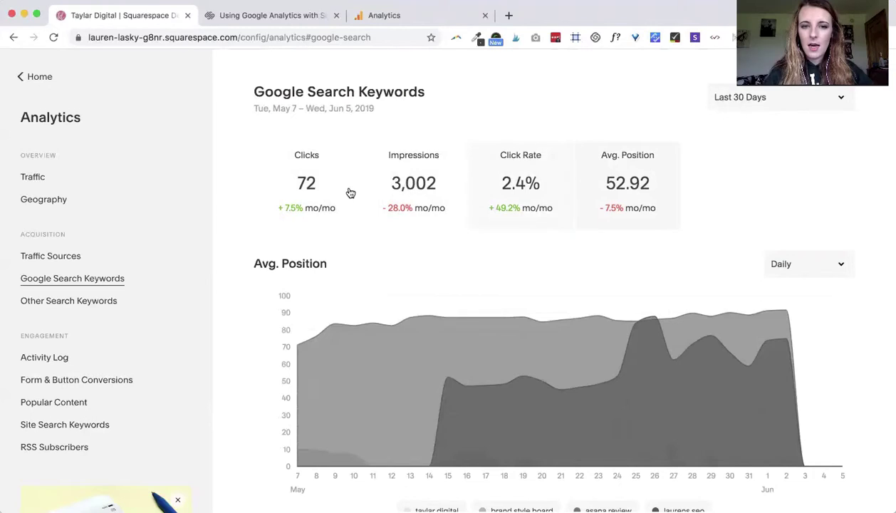
{"action": "left_click", "coordinate": [522, 181]}
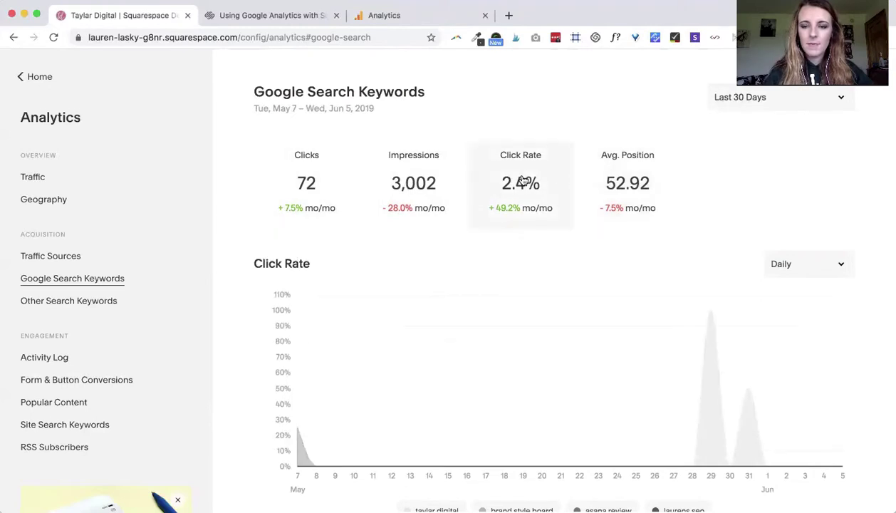
Group the Click Rate chart by Weekly, then return it to Daily
{"action": "left_click", "coordinate": [820, 264]}
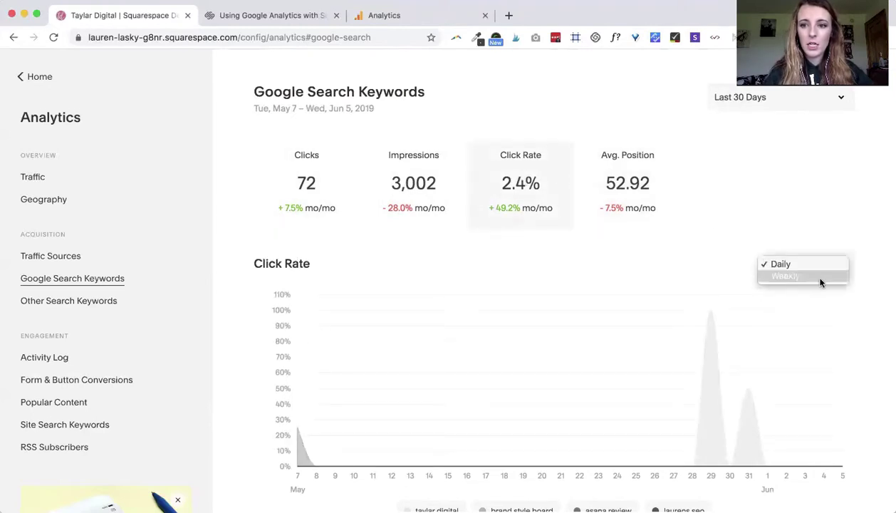
{"action": "left_click", "coordinate": [819, 281]}
{"action": "left_click", "coordinate": [817, 270]}
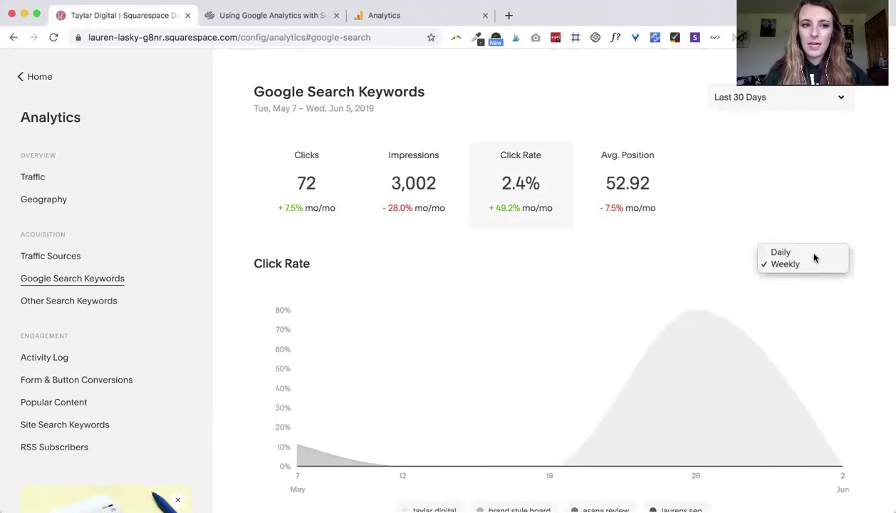
{"action": "left_click", "coordinate": [814, 252]}
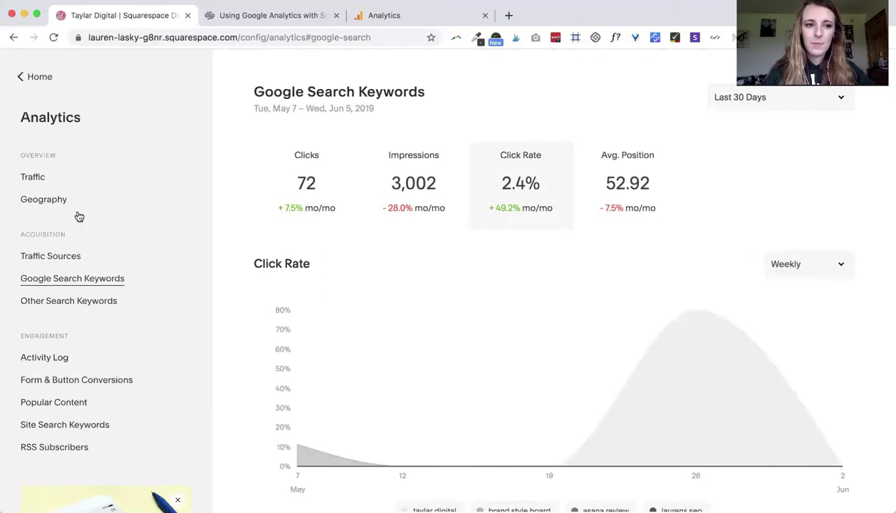
{"action": "left_click", "coordinate": [87, 385]}
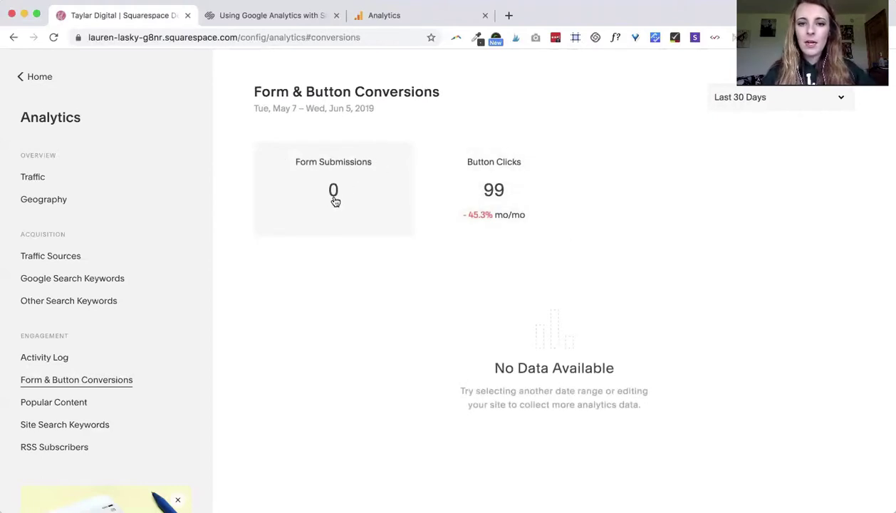
Chart the 99 button clicks daily, then group the Button Details table by page
{"action": "left_click", "coordinate": [507, 171]}
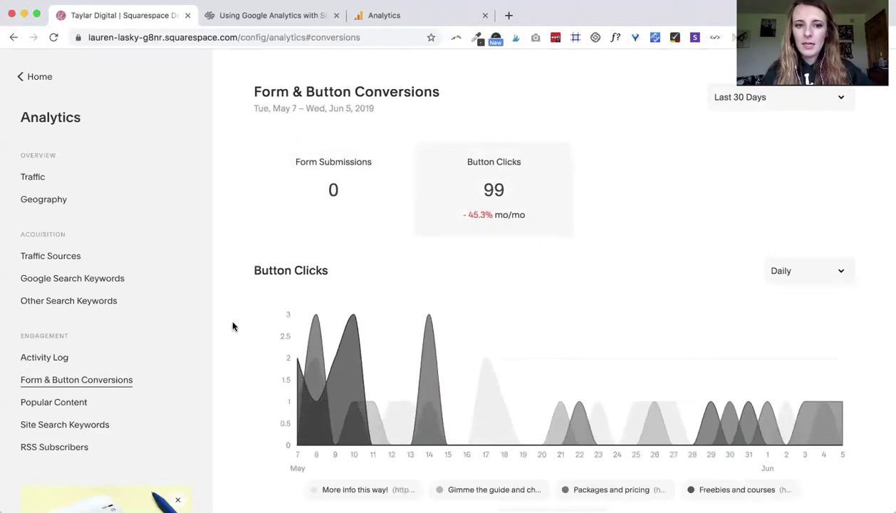
{"action": "scroll", "coordinate": [233, 326], "scroll_direction": "down", "scroll_amount": 3}
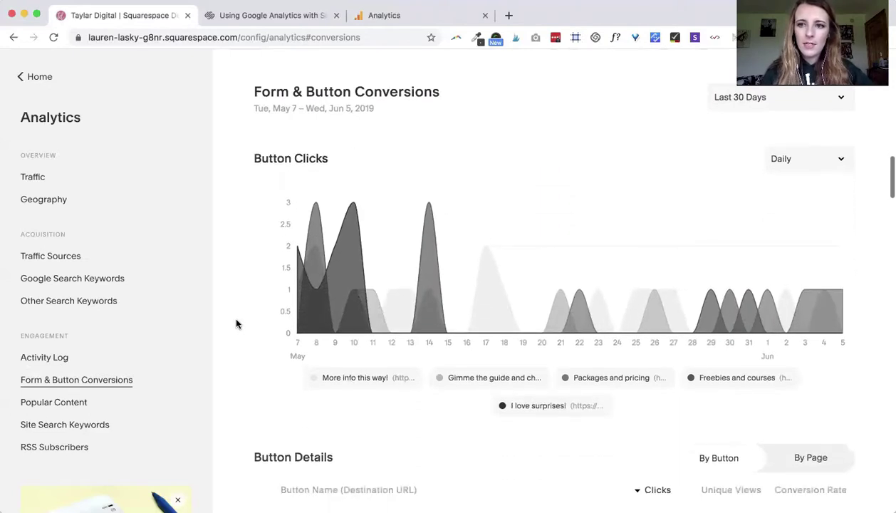
{"action": "left_click", "coordinate": [821, 155]}
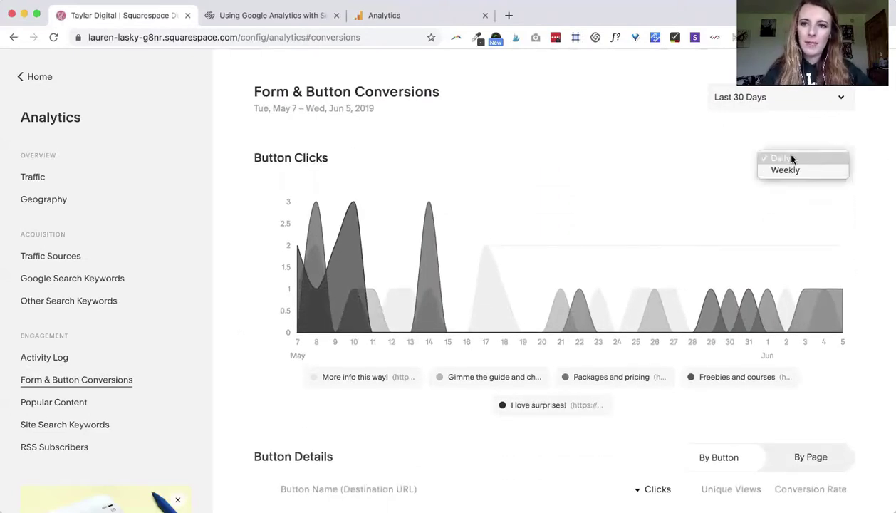
{"action": "left_click", "coordinate": [699, 108]}
{"action": "scroll", "coordinate": [269, 266], "scroll_direction": "down", "scroll_amount": 5}
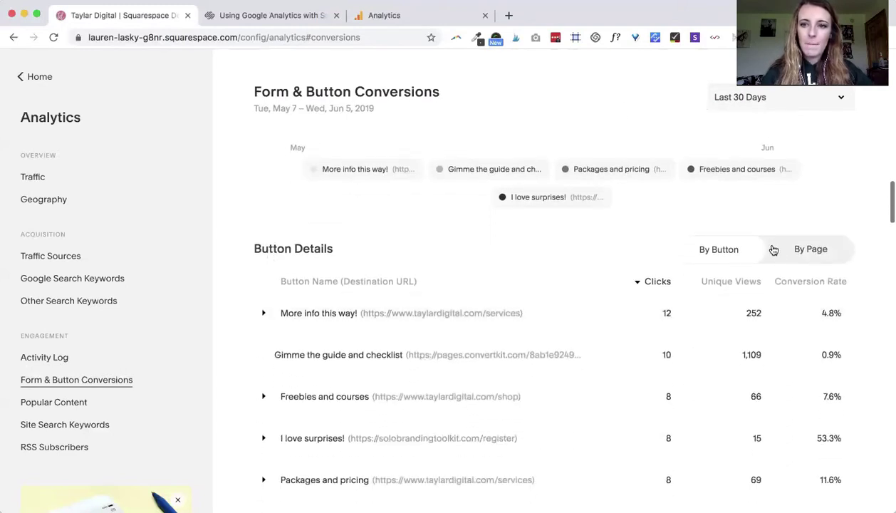
{"action": "left_click", "coordinate": [826, 258]}
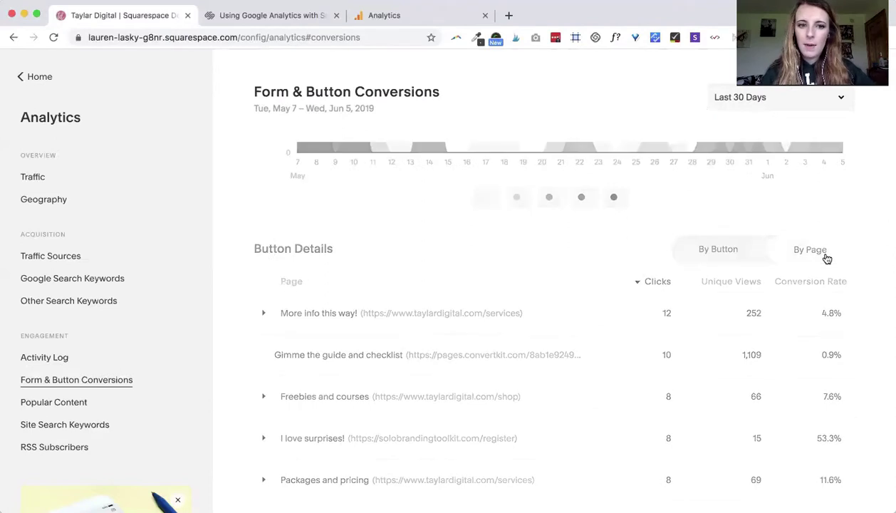
Expand the /info row to see its button clicks, then collapse it
{"action": "scroll", "coordinate": [228, 301], "scroll_direction": "down", "scroll_amount": 3}
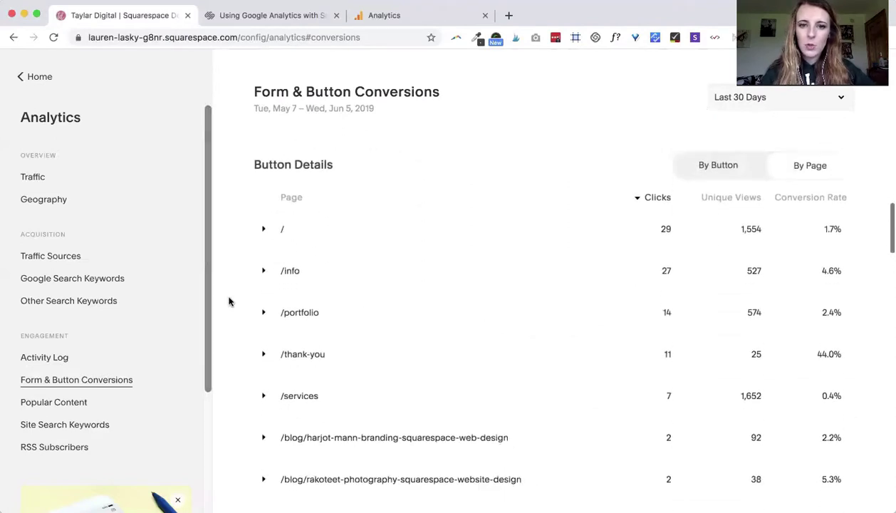
{"action": "left_click", "coordinate": [264, 255]}
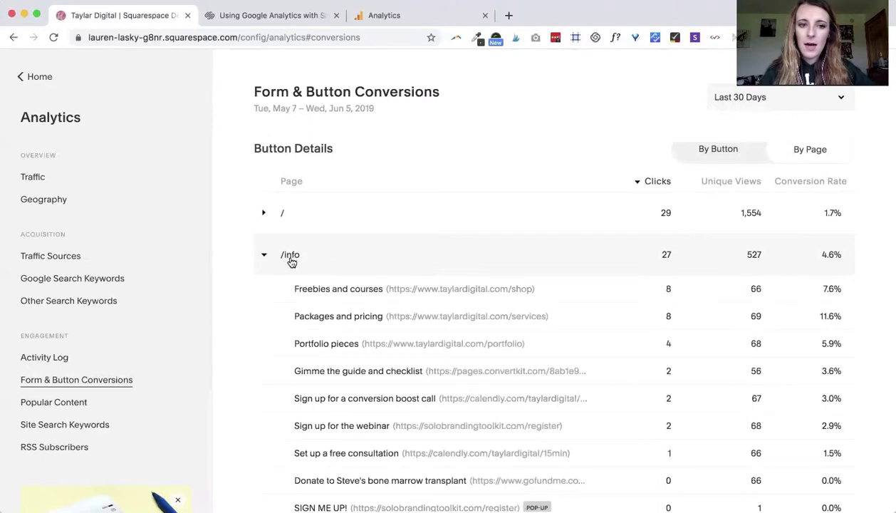
{"action": "scroll", "coordinate": [238, 290], "scroll_direction": "down", "scroll_amount": 2}
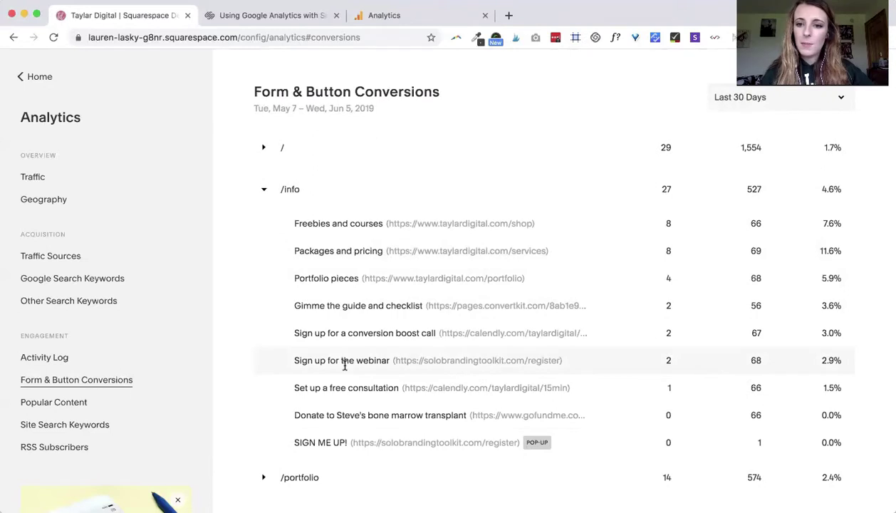
{"action": "scroll", "coordinate": [345, 364], "scroll_direction": "up", "scroll_amount": 3}
{"action": "scroll", "coordinate": [345, 365], "scroll_direction": "down", "scroll_amount": 2}
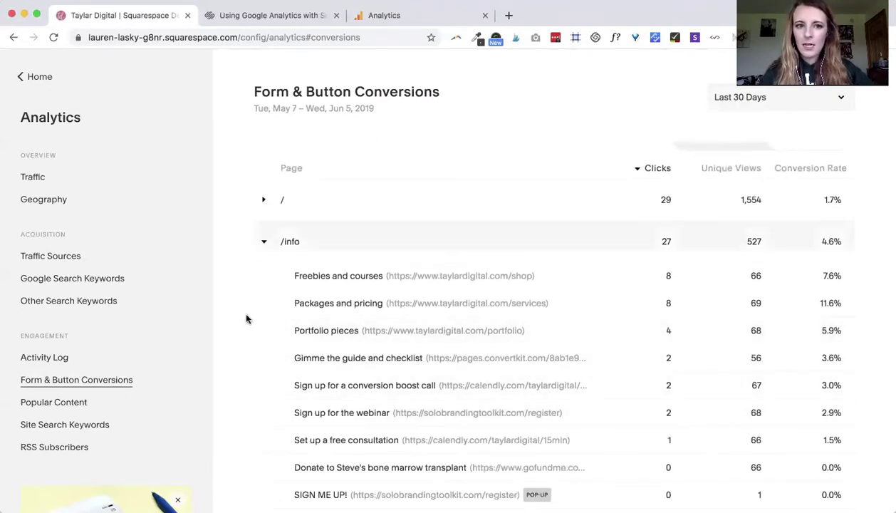
{"action": "scroll", "coordinate": [235, 328], "scroll_direction": "down", "scroll_amount": 1}
{"action": "left_click", "coordinate": [262, 213]}
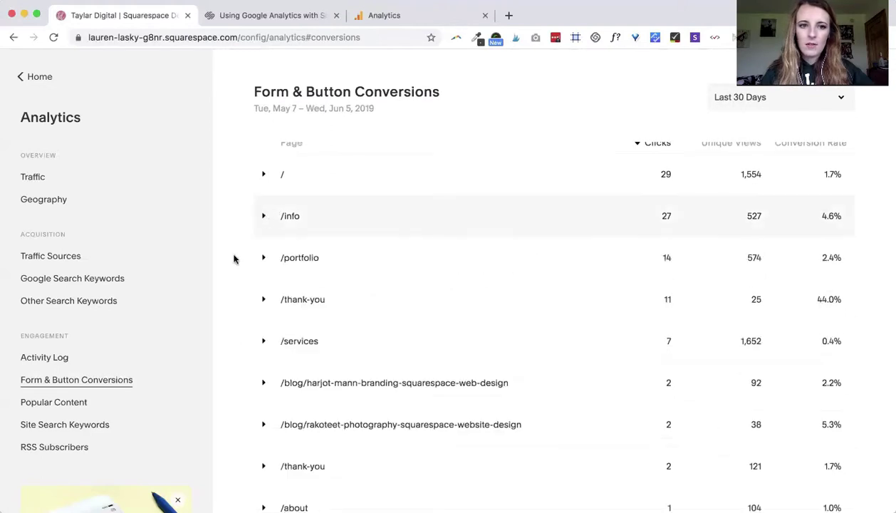
Expand and collapse the /thank-you row, then scroll through the remaining pages
{"action": "scroll", "coordinate": [235, 258], "scroll_direction": "down", "scroll_amount": 5}
{"action": "left_click", "coordinate": [264, 282]}
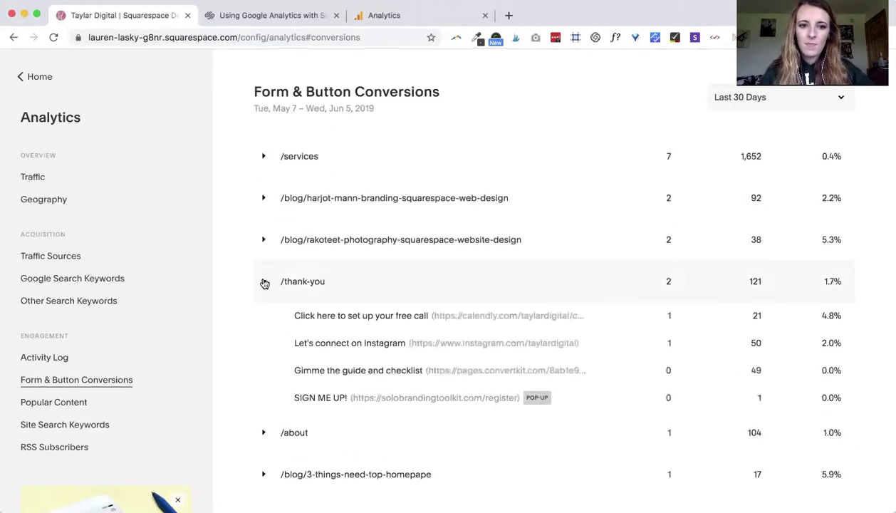
{"action": "left_click", "coordinate": [264, 282]}
{"action": "scroll", "coordinate": [245, 316], "scroll_direction": "down", "scroll_amount": 3}
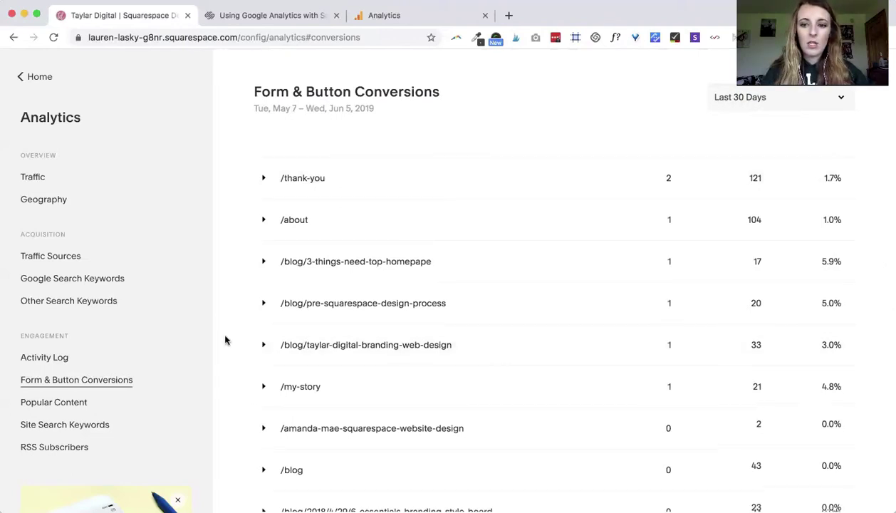
{"action": "scroll", "coordinate": [225, 340], "scroll_direction": "down", "scroll_amount": 5}
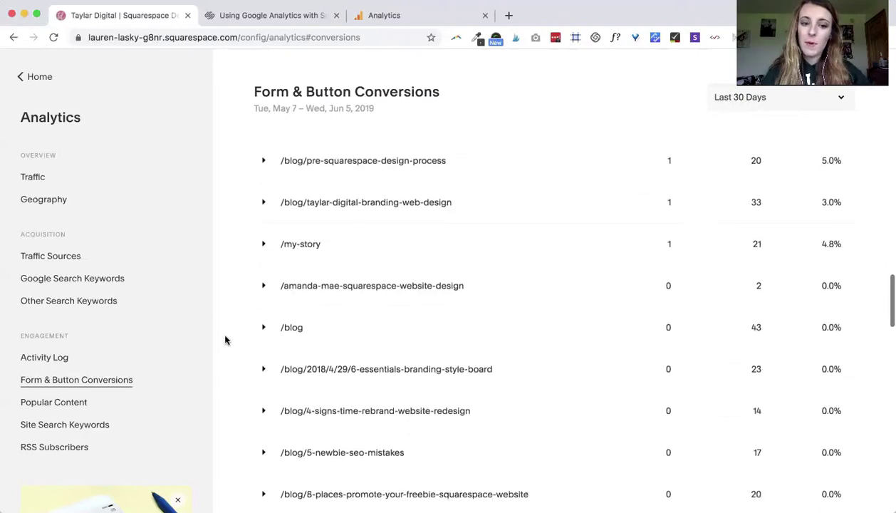
{"action": "left_click", "coordinate": [81, 404]}
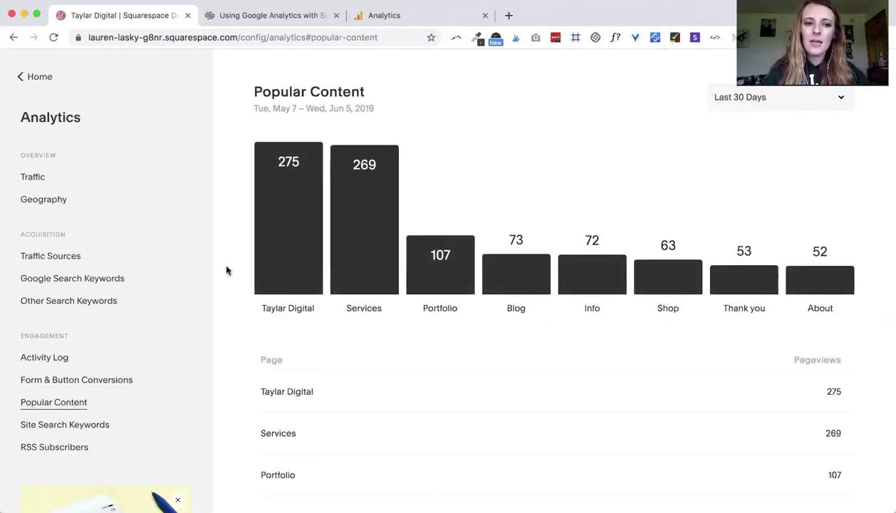
Scroll through page rankings: Taylar Digital 275, Services 269, Portfolio 107, Blog 73, Info 72
{"action": "scroll", "coordinate": [226, 271], "scroll_direction": "down", "scroll_amount": 6}
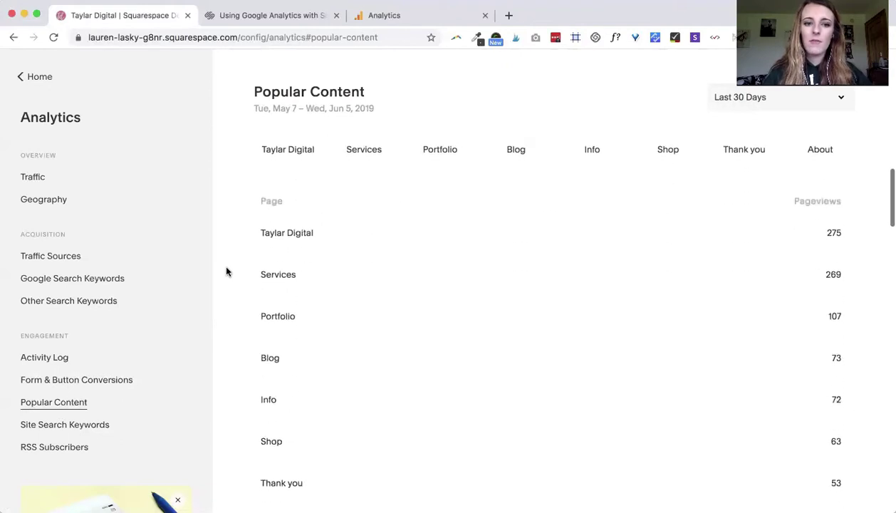
{"action": "scroll", "coordinate": [227, 272], "scroll_direction": "down", "scroll_amount": 2}
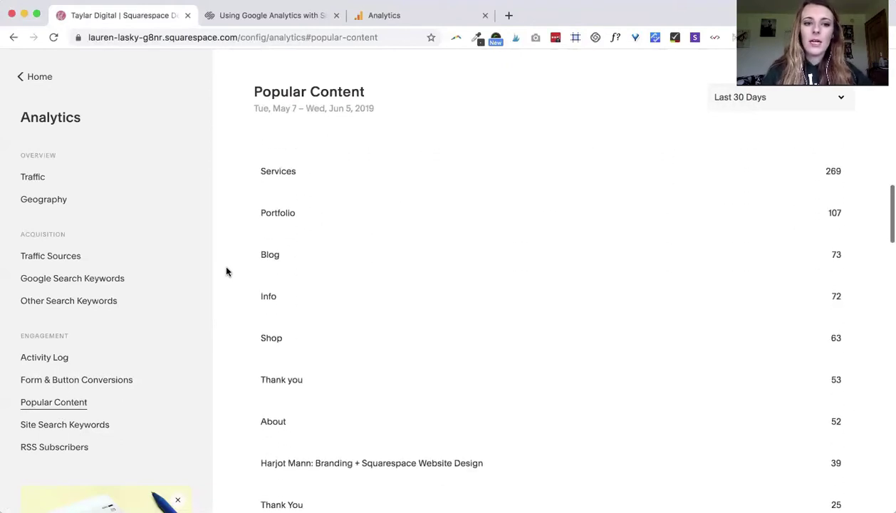
{"action": "scroll", "coordinate": [226, 271], "scroll_direction": "down", "scroll_amount": 4}
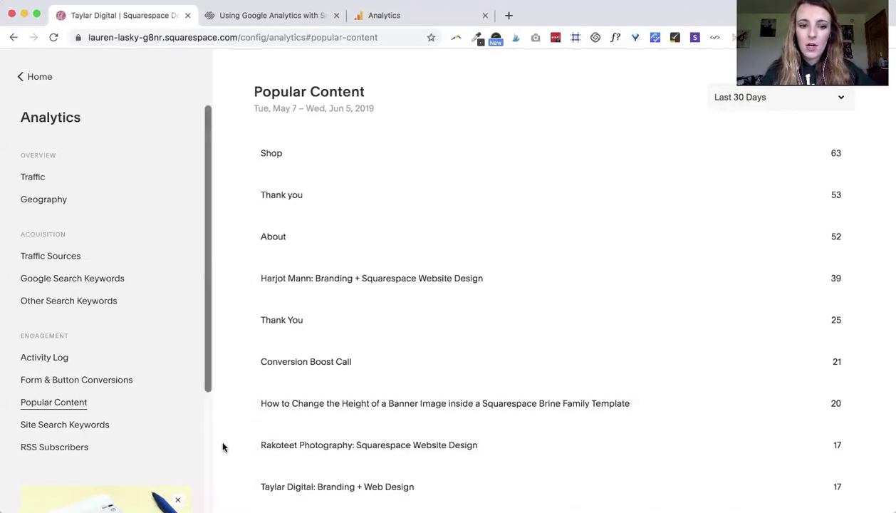
{"action": "scroll", "coordinate": [222, 447], "scroll_direction": "down", "scroll_amount": 6}
{"action": "scroll", "coordinate": [222, 448], "scroll_direction": "down", "scroll_amount": 20}
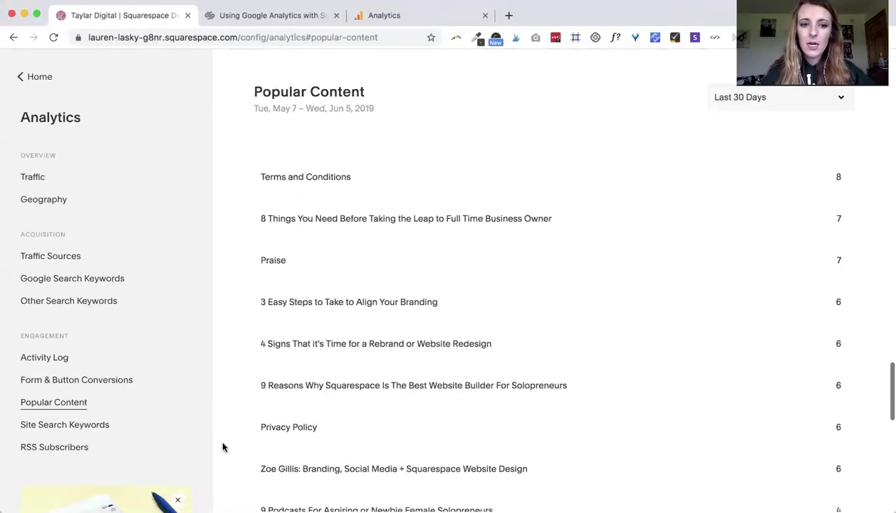
{"action": "scroll", "coordinate": [222, 448], "scroll_direction": "up", "scroll_amount": 20}
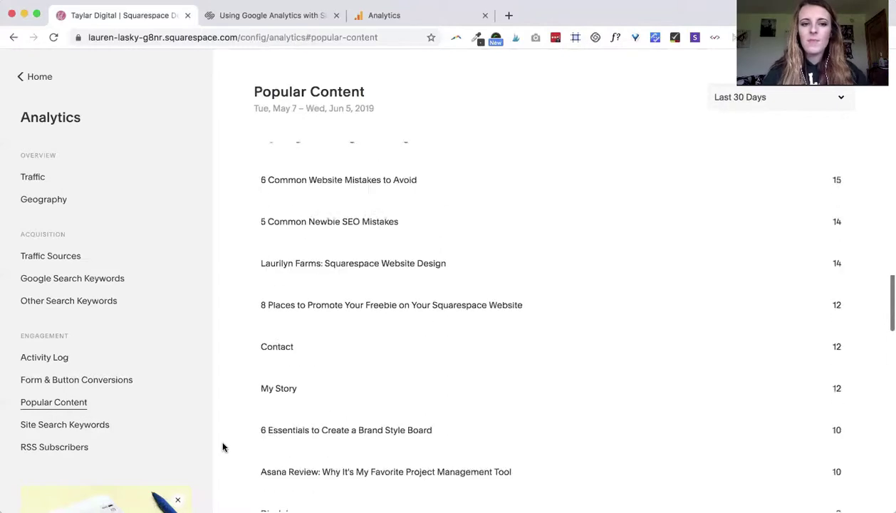
{"action": "scroll", "coordinate": [223, 447], "scroll_direction": "up", "scroll_amount": 3}
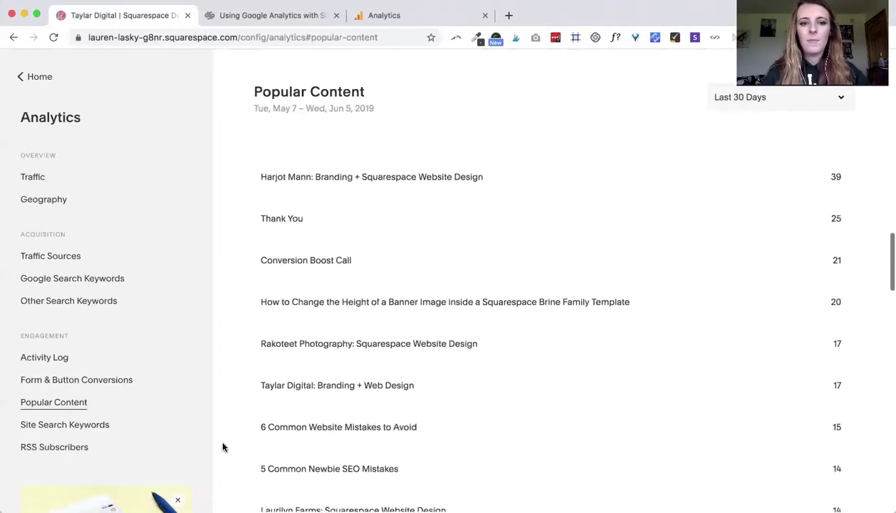
{"action": "scroll", "coordinate": [222, 447], "scroll_direction": "up", "scroll_amount": 2}
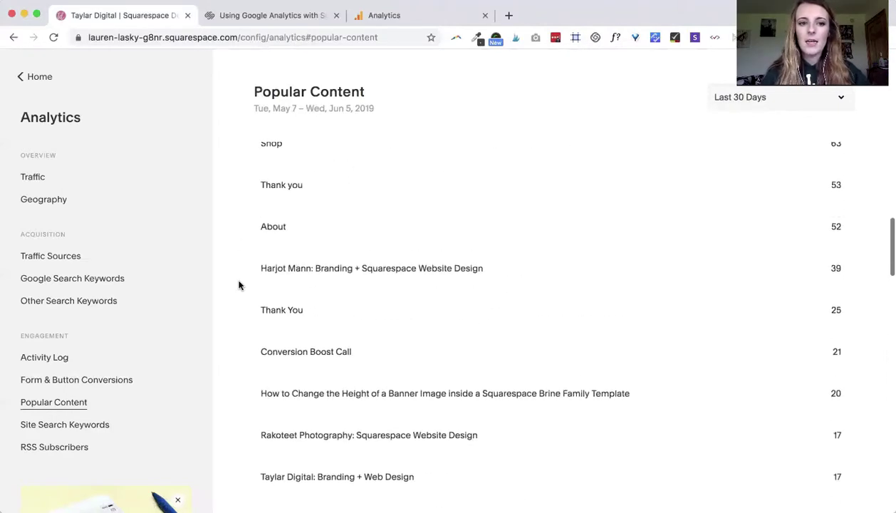
{"action": "scroll", "coordinate": [246, 271], "scroll_direction": "up", "scroll_amount": 2}
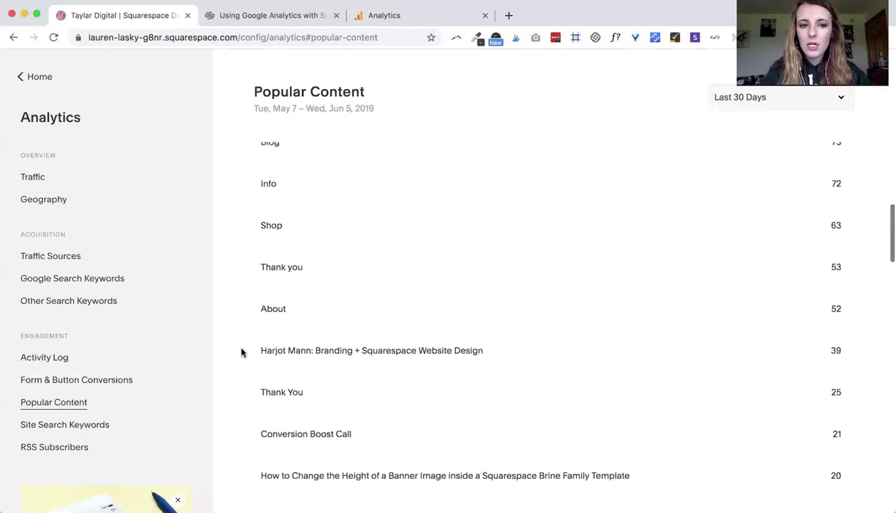
{"action": "scroll", "coordinate": [250, 352], "scroll_direction": "up", "scroll_amount": 9}
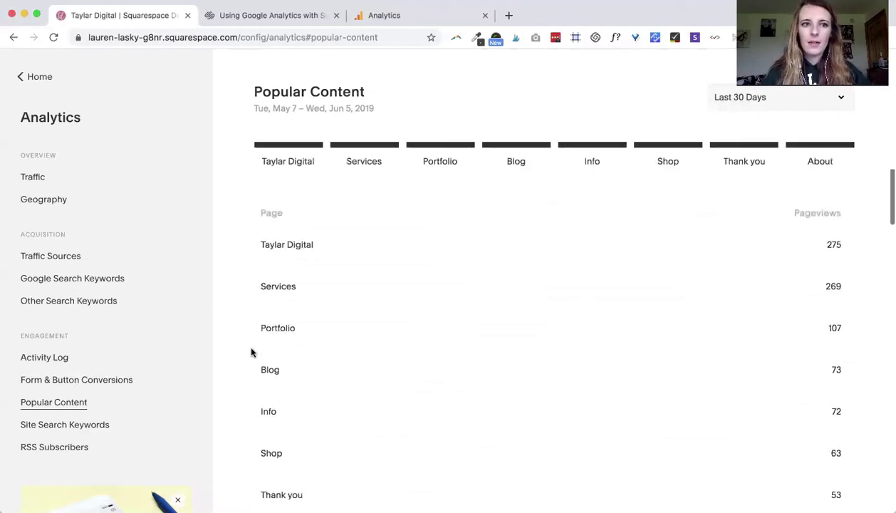